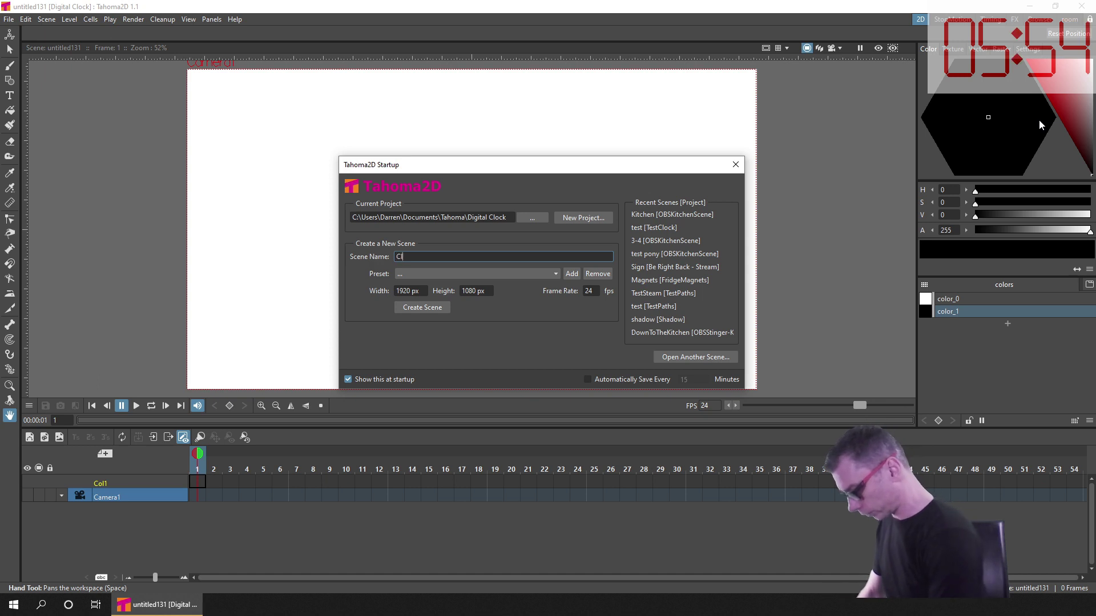
Step: Create a new scene named Clock and add a raster level named A at frame 1
{"action": "type", "text": "Clock"}
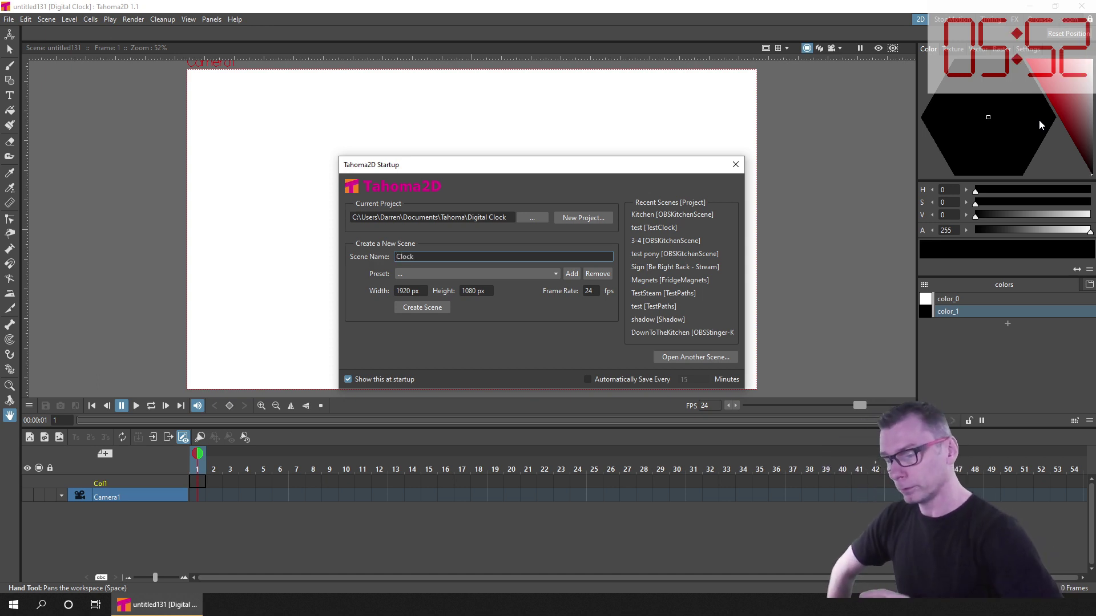
{"action": "left_click", "coordinate": [422, 307]}
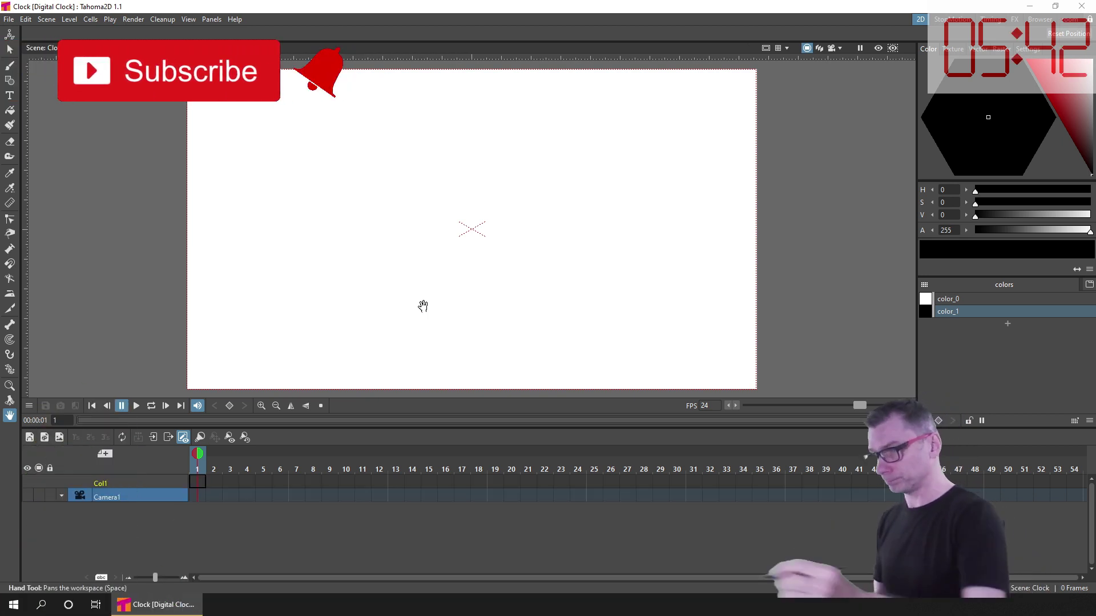
{"action": "left_click", "coordinate": [197, 482]}
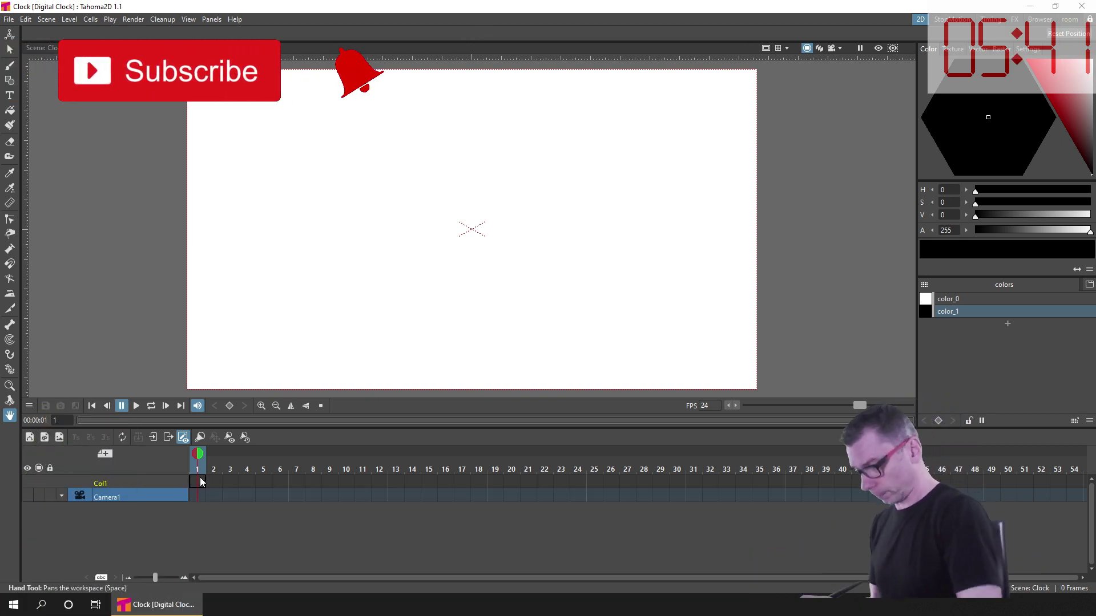
{"action": "left_click", "coordinate": [59, 438]}
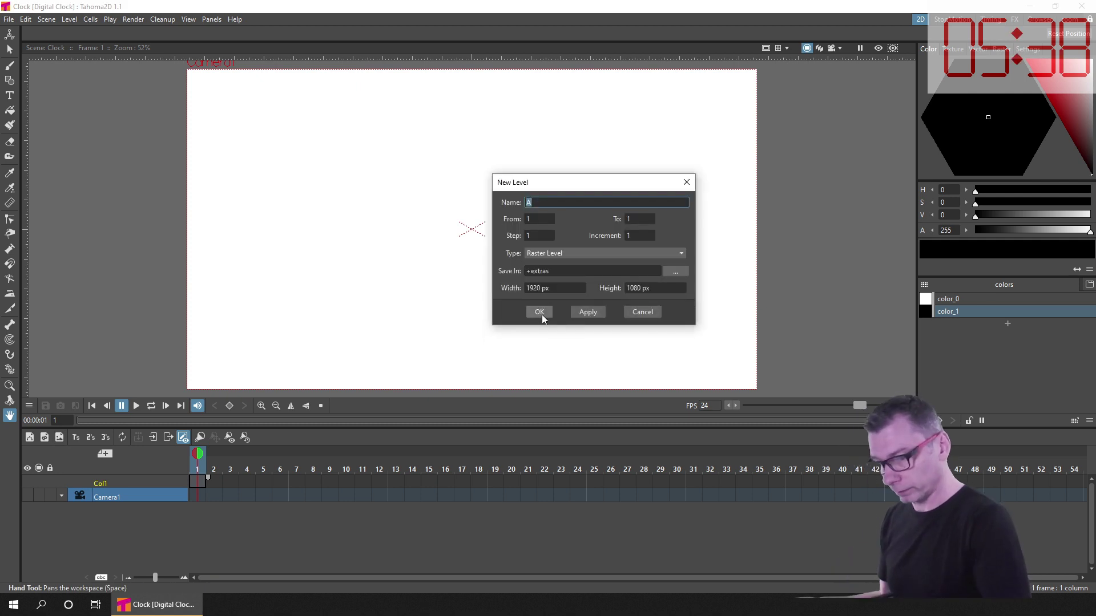
{"action": "left_click", "coordinate": [539, 312]}
{"action": "key", "text": "b"}
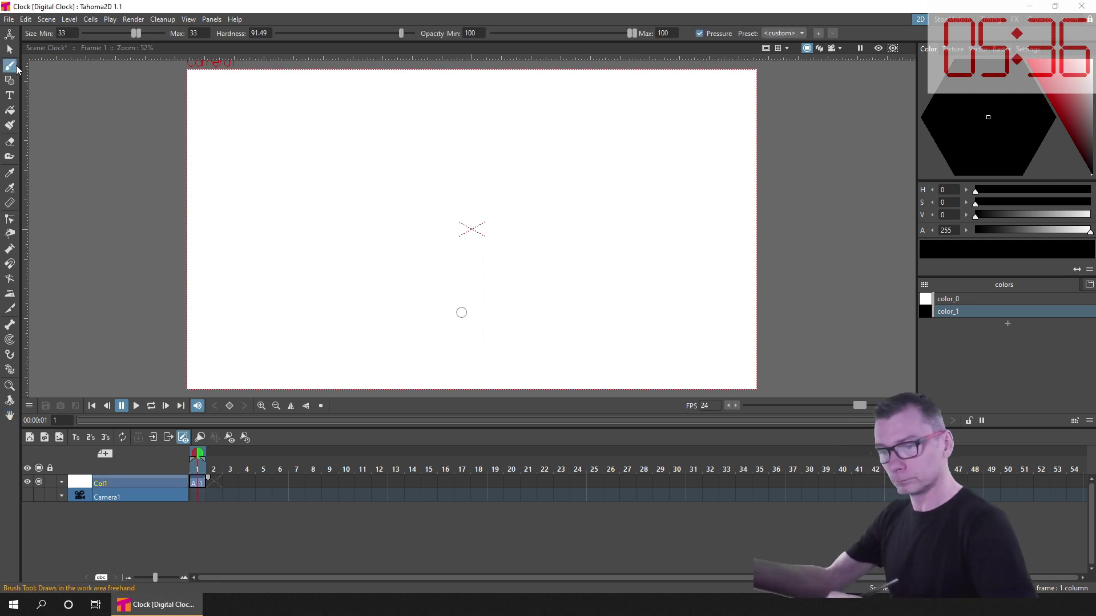
Step: Show a vertical grid over the canvas with a spacing of 250
{"action": "left_click", "coordinate": [787, 48]}
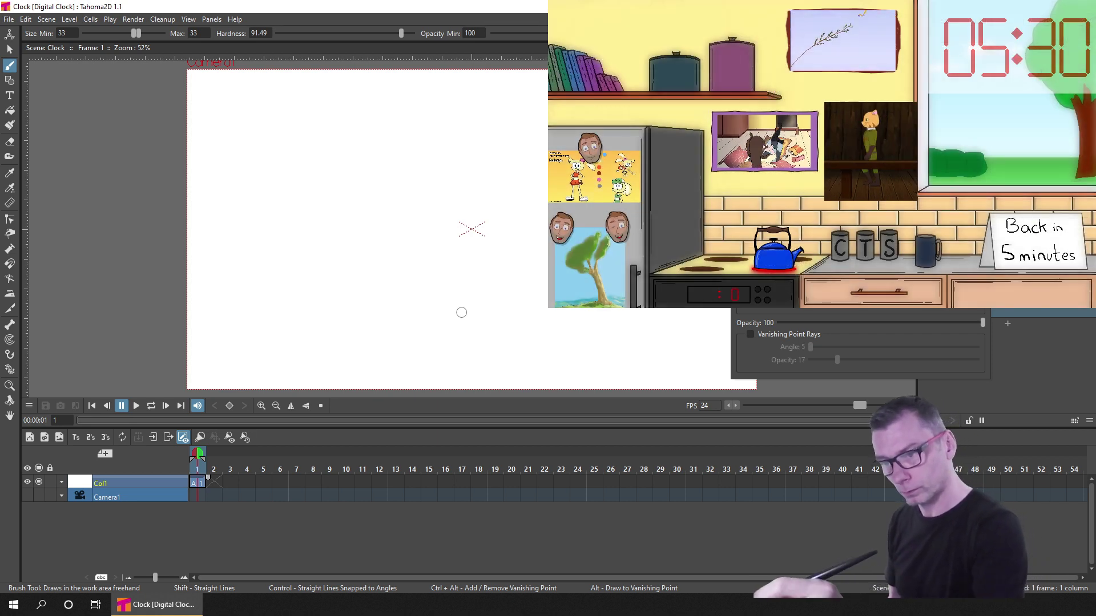
{"action": "left_click", "coordinate": [787, 48]}
{"action": "right_click", "coordinate": [787, 49]}
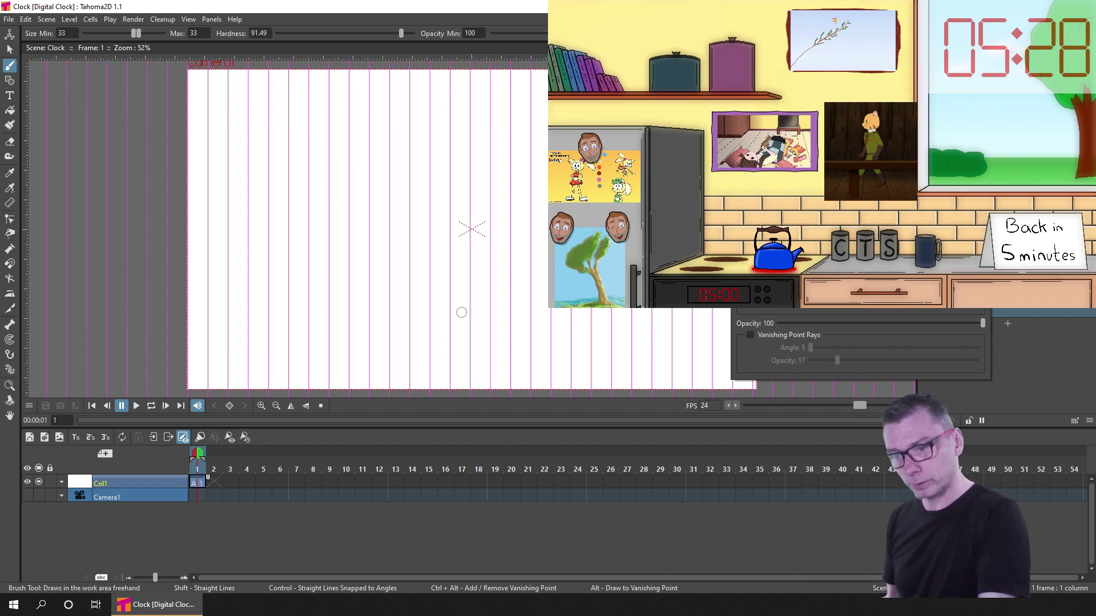
{"action": "left_click_drag", "start_coordinate": [837, 262], "coordinate": [909, 263]}
{"action": "left_click_drag", "start_coordinate": [969, 165], "coordinate": [979, 165]}
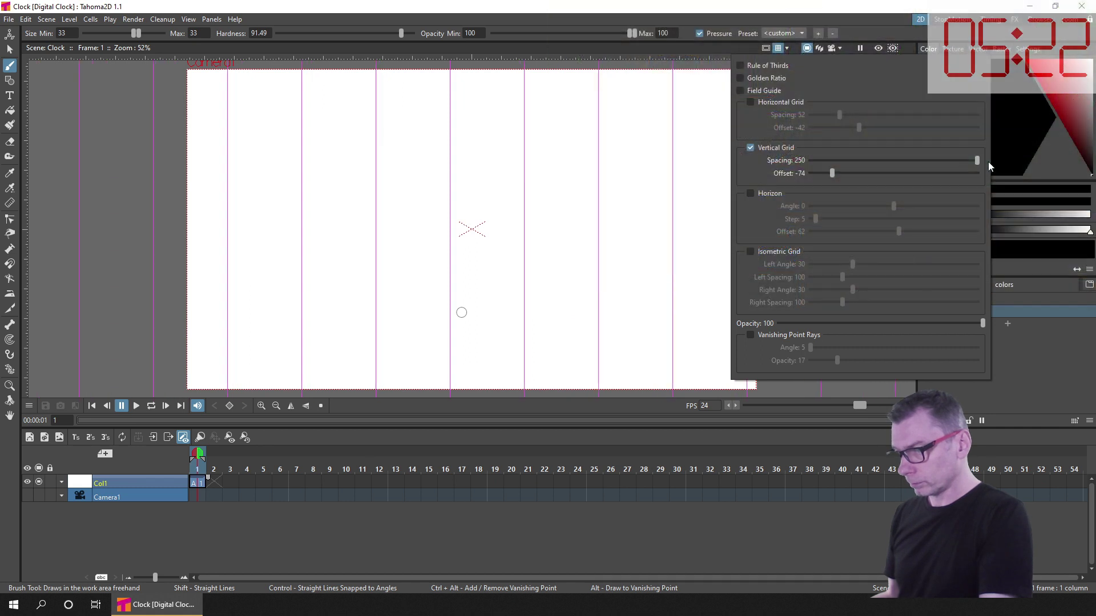
Step: Place a horizontal ruler guide across the upper part of the canvas
{"action": "left_click", "coordinate": [12, 66]}
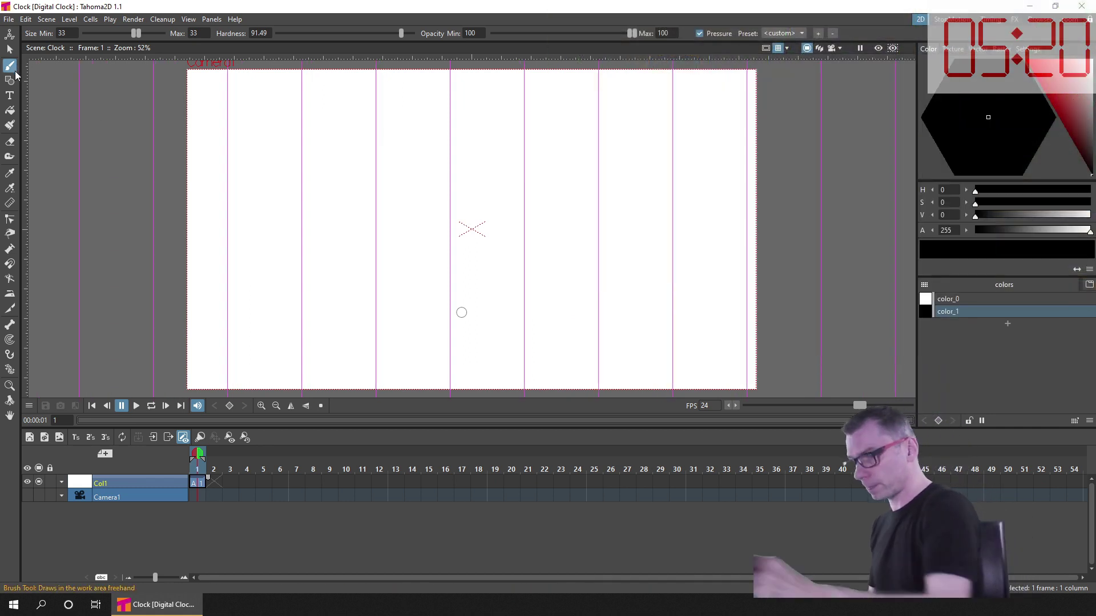
{"action": "left_click", "coordinate": [26, 103]}
{"action": "left_click_drag", "start_coordinate": [26, 105], "coordinate": [27, 140]}
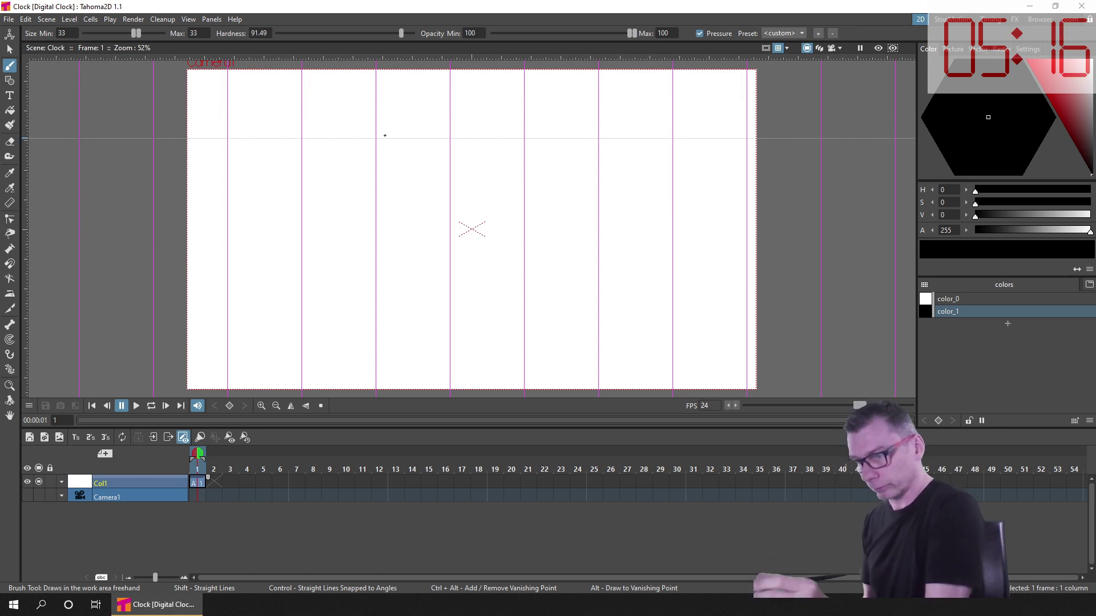
Step: Add a third style to the raster level's palette, assign it a pencil raster brush, and save the scene
{"action": "left_click", "coordinate": [200, 486]}
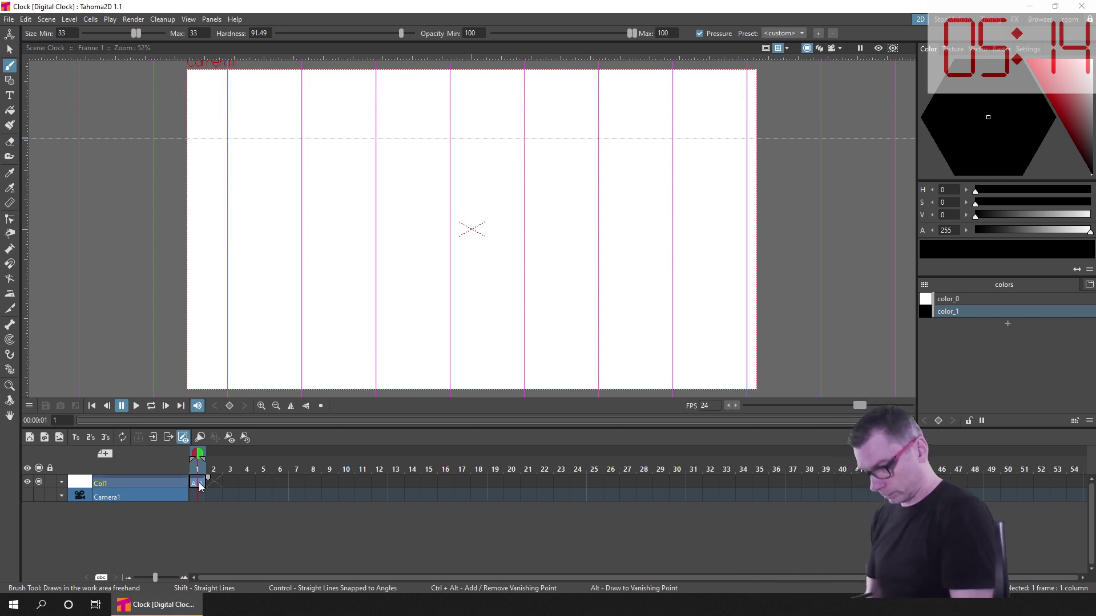
{"action": "left_click", "coordinate": [1008, 325]}
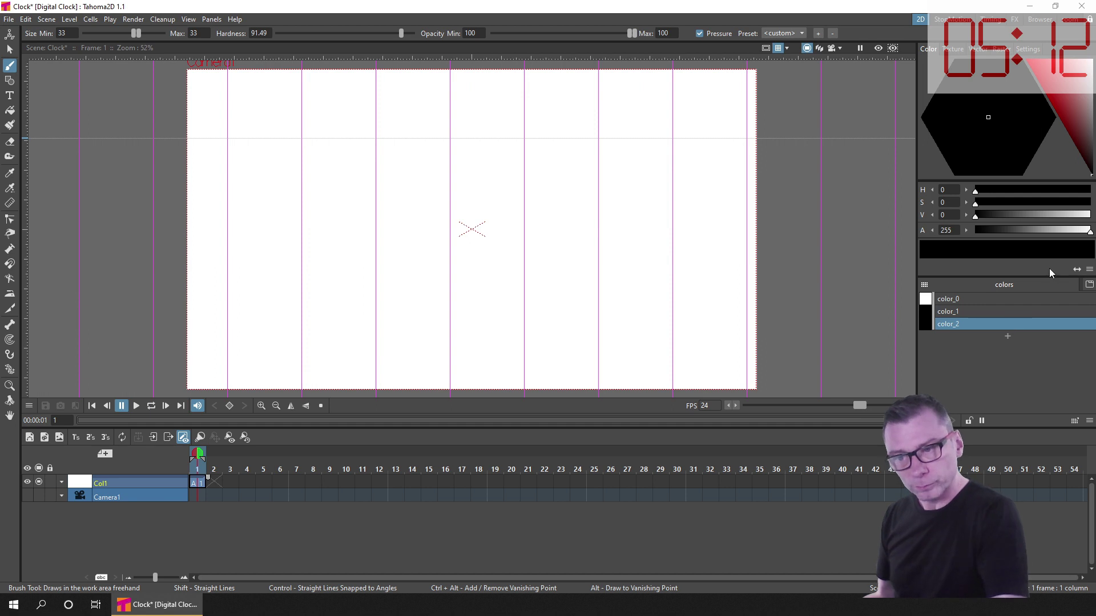
{"action": "left_click", "coordinate": [1007, 51]}
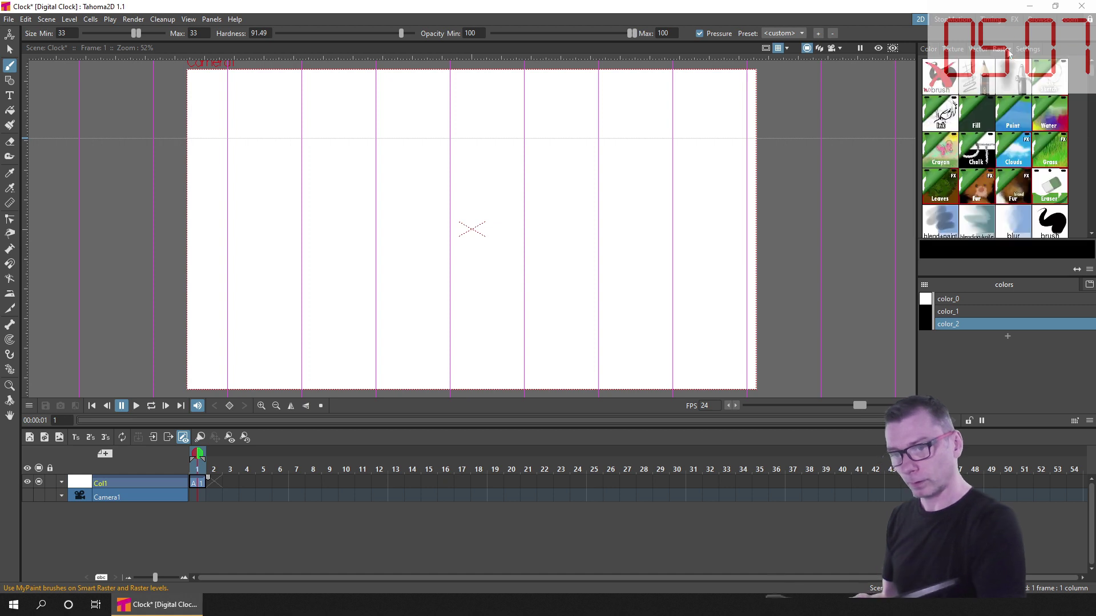
{"action": "left_click", "coordinate": [973, 80]}
{"action": "key", "text": "ctrl+s"}
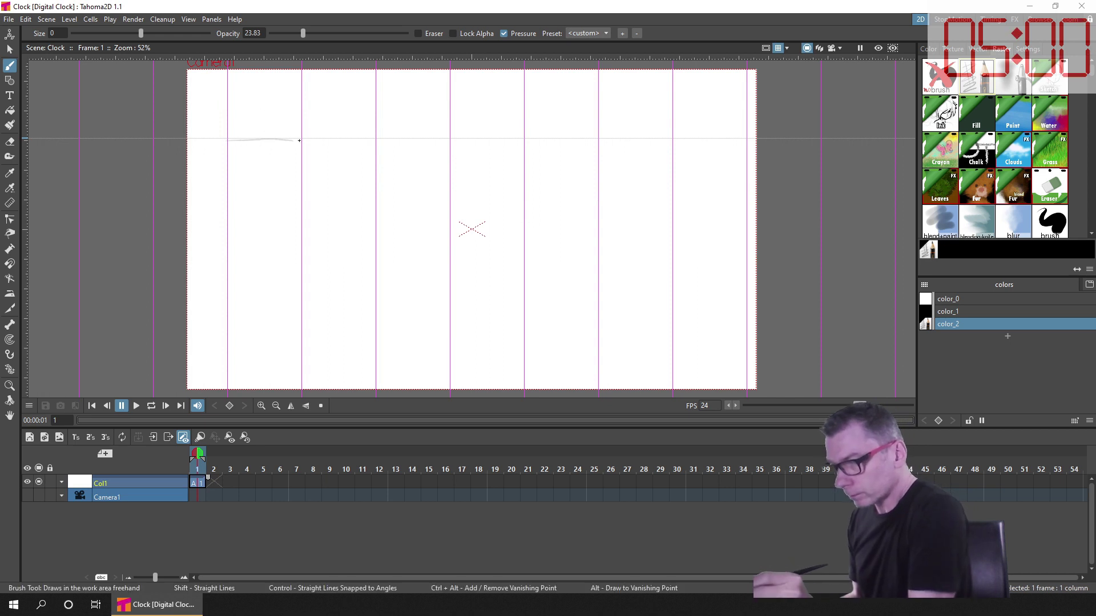
Step: Sketch a digit box split into two stacked cells between the first two grid lines, with its upper edge on the guide
{"action": "left_click_drag", "start_coordinate": [299, 141], "coordinate": [302, 141]}
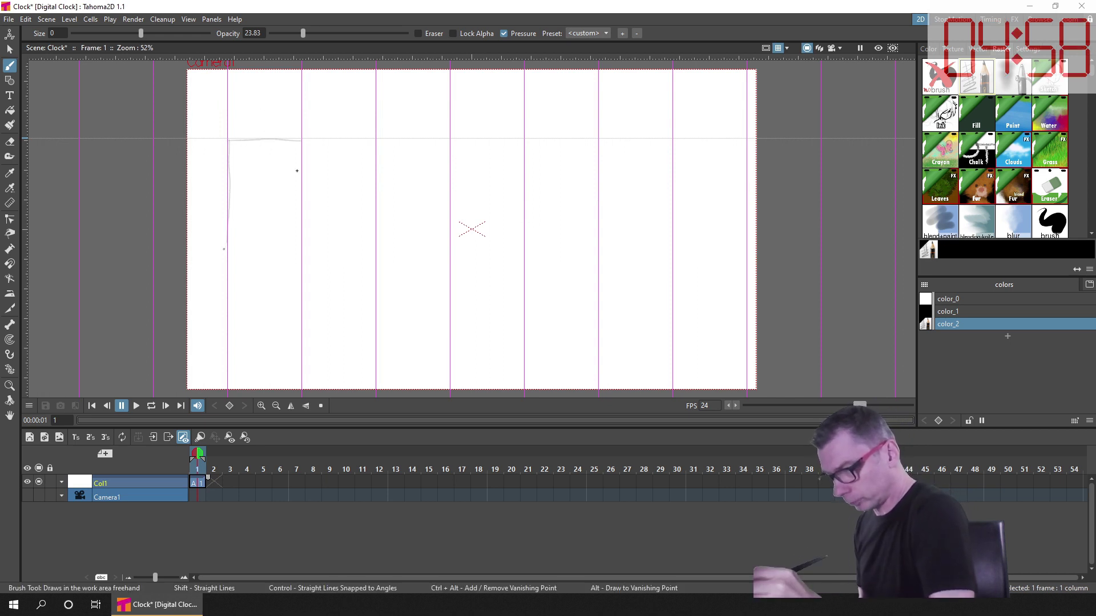
{"action": "left_click_drag", "start_coordinate": [300, 155], "coordinate": [302, 196]}
{"action": "left_click_drag", "start_coordinate": [229, 195], "coordinate": [301, 197]}
{"action": "left_click_drag", "start_coordinate": [227, 244], "coordinate": [302, 242]}
Step: Enlarge the sketched digit box and stretch its lower cell downward
{"action": "key", "text": "s"}
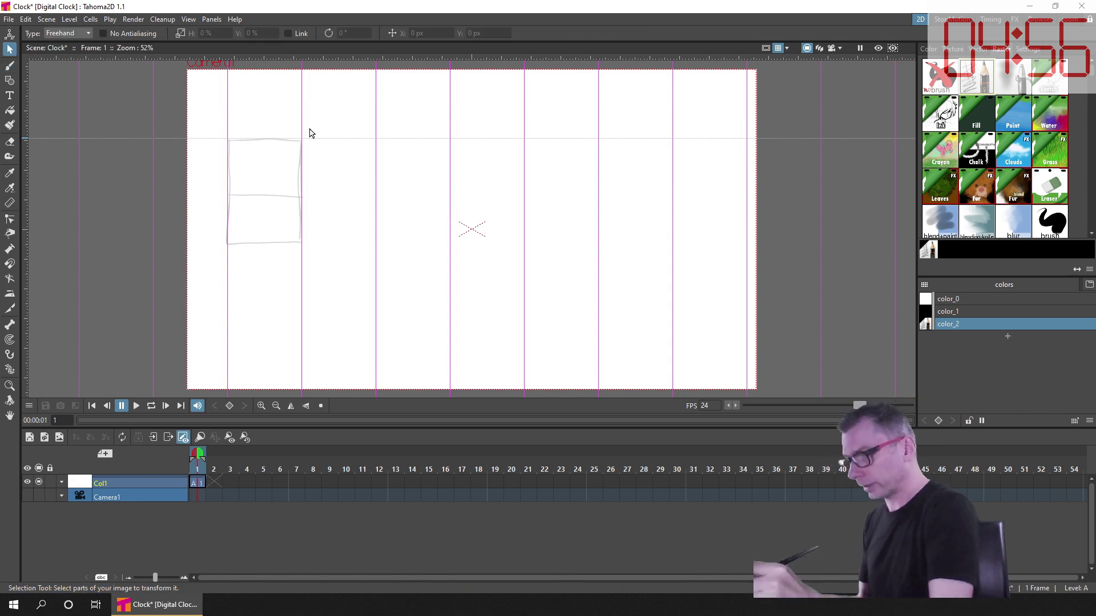
{"action": "left_click_drag", "start_coordinate": [311, 132], "coordinate": [312, 136]}
{"action": "left_click_drag", "start_coordinate": [344, 285], "coordinate": [394, 347]}
{"action": "mouse_move", "coordinate": [358, 223]}
{"action": "left_mouse_down"}
{"action": "mouse_move", "coordinate": [221, 214]}
{"action": "mouse_move", "coordinate": [359, 222]}
{"action": "left_mouse_up"}
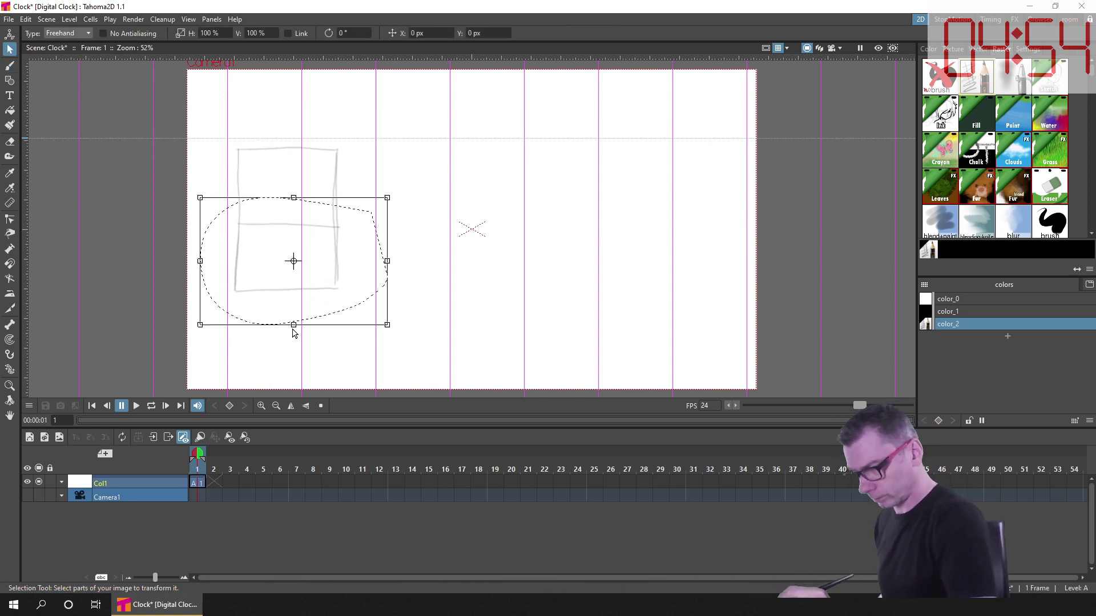
{"action": "left_click_drag", "start_coordinate": [293, 324], "coordinate": [293, 339]}
{"action": "left_click_drag", "start_coordinate": [352, 222], "coordinate": [350, 227]}
{"action": "left_click_drag", "start_coordinate": [285, 336], "coordinate": [285, 351]}
Step: Paste three copies of the digit box in a row, leaving a wider gap for the colon between the second and third
{"action": "mouse_move", "coordinate": [359, 143]}
{"action": "left_mouse_down"}
{"action": "mouse_move", "coordinate": [325, 344]}
{"action": "mouse_move", "coordinate": [365, 146]}
{"action": "left_mouse_up"}
{"action": "key", "text": "ctrl+c"}
{"action": "key", "text": "ctrl+v"}
{"action": "left_click_drag", "start_coordinate": [332, 253], "coordinate": [455, 253]}
{"action": "left_click", "coordinate": [547, 238]}
{"action": "key", "text": "ctrl+v"}
{"action": "left_click_drag", "start_coordinate": [327, 232], "coordinate": [613, 231]}
{"action": "left_click", "coordinate": [711, 193]}
{"action": "key", "text": "ctrl+v"}
{"action": "left_click_drag", "start_coordinate": [327, 229], "coordinate": [727, 228]}
{"action": "mouse_move", "coordinate": [766, 122]}
{"action": "left_mouse_down"}
{"action": "mouse_move", "coordinate": [577, 113]}
{"action": "mouse_move", "coordinate": [767, 331]}
{"action": "left_mouse_up"}
{"action": "left_click_drag", "start_coordinate": [627, 231], "coordinate": [621, 229]}
Step: Sketch two small diamonds, one above the other, as a colon between the second and third digit boxes, and save the scene
{"action": "left_click", "coordinate": [10, 66]}
{"action": "left_click_drag", "start_coordinate": [486, 167], "coordinate": [503, 181]}
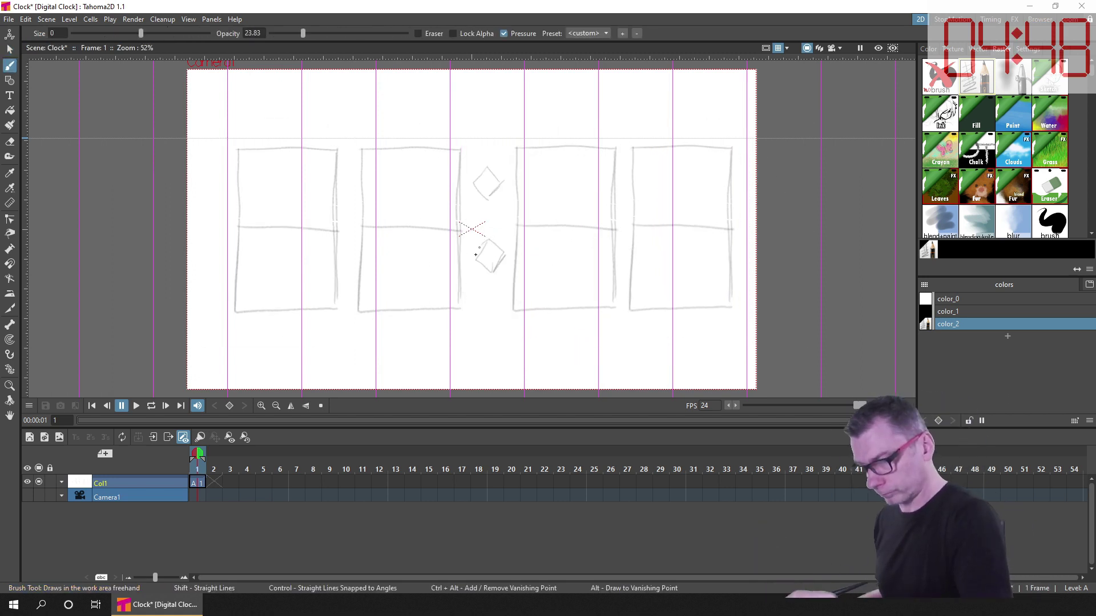
{"action": "left_click_drag", "start_coordinate": [475, 255], "coordinate": [473, 261]}
{"action": "left_click_drag", "start_coordinate": [474, 257], "coordinate": [492, 270]}
{"action": "key", "text": "ctrl+s"}
Step: Add a vector level named Digits, hide the grid, and save the scene
{"action": "left_click", "coordinate": [29, 437]}
{"action": "type", "text": "Digits"}
{"action": "left_click", "coordinate": [540, 311]}
{"action": "left_click", "coordinate": [777, 49]}
{"action": "key", "text": "ctrl+s"}
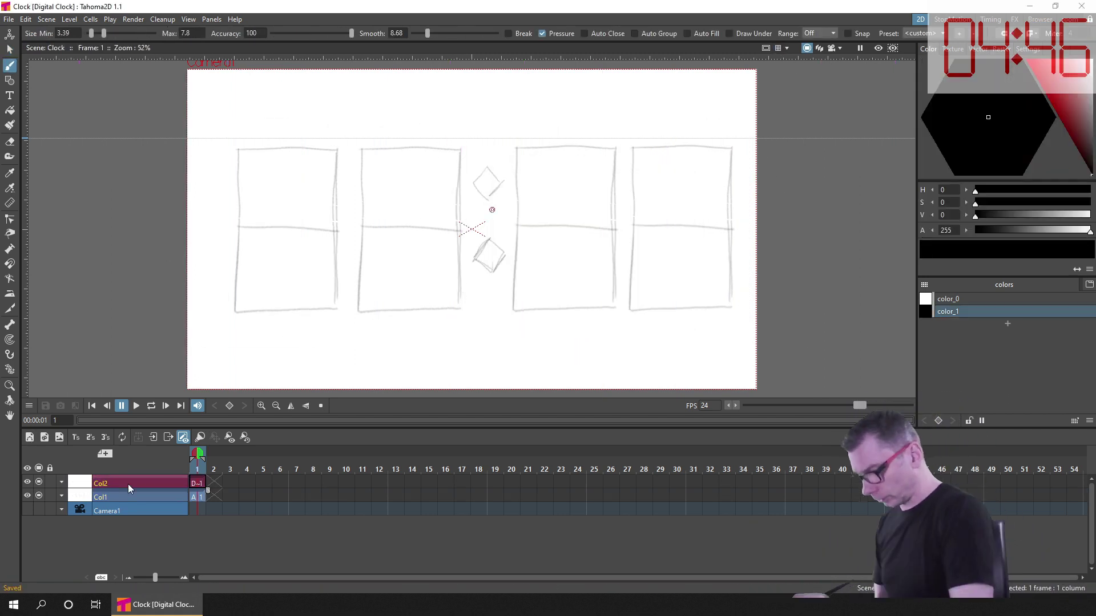
Step: Rename the Digits level's column to SecUnit
{"action": "double_click", "coordinate": [128, 484]}
{"action": "type", "text": "SecUnit"}
{"action": "key", "text": "Return"}
Step: Draw a narrow upright segment with pointed ends over the upper-right edge of the third digit box
{"action": "key", "text": "g"}
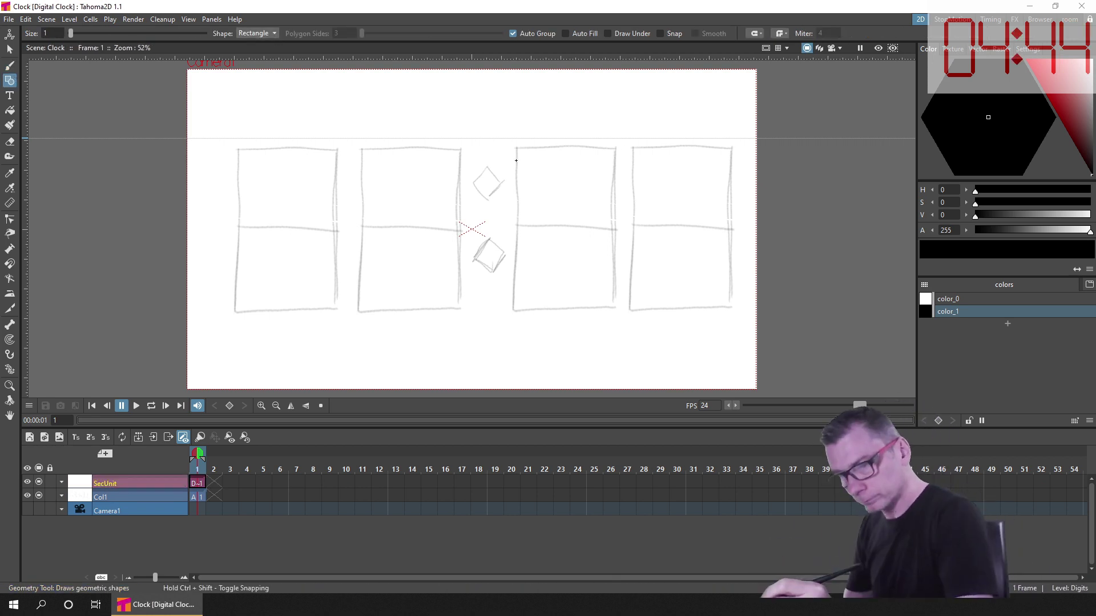
{"action": "left_click_drag", "start_coordinate": [608, 150], "coordinate": [622, 228]}
{"action": "key", "text": "c"}
{"action": "scroll", "coordinate": [620, 197], "scroll_direction": "up", "scroll_amount": 4}
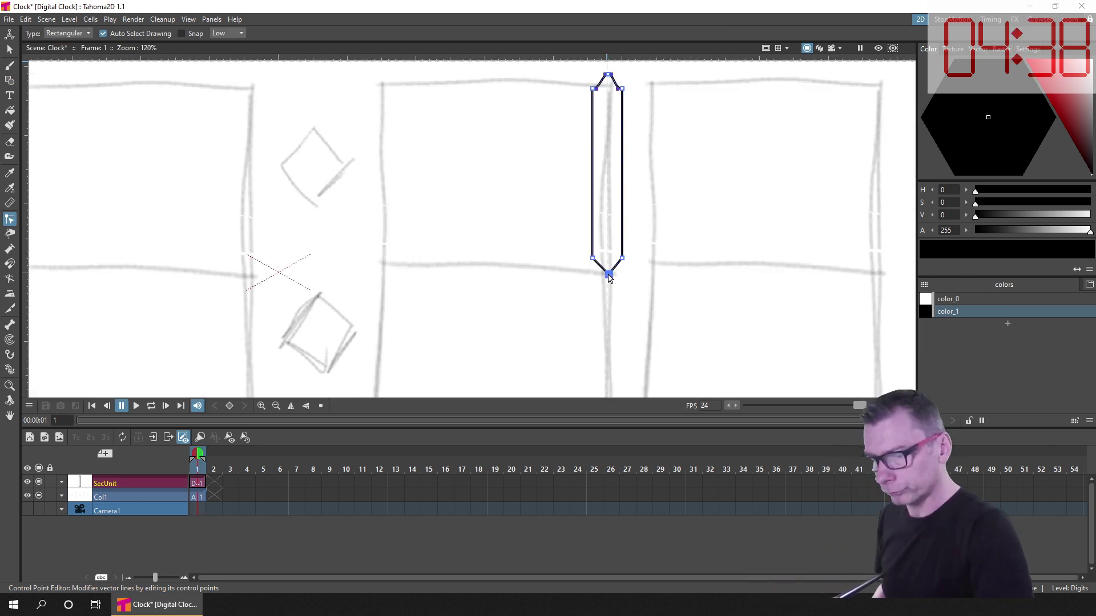
Step: Adjust the control points at the segment's upper end to give it clean, straight corners
{"action": "left_click", "coordinate": [622, 88]}
{"action": "right_click", "coordinate": [622, 88]}
{"action": "left_click", "coordinate": [713, 96]}
{"action": "right_click", "coordinate": [606, 73]}
{"action": "left_click", "coordinate": [595, 101]}
{"action": "left_click", "coordinate": [607, 75]}
{"action": "right_click", "coordinate": [608, 74]}
{"action": "left_click", "coordinate": [656, 81]}
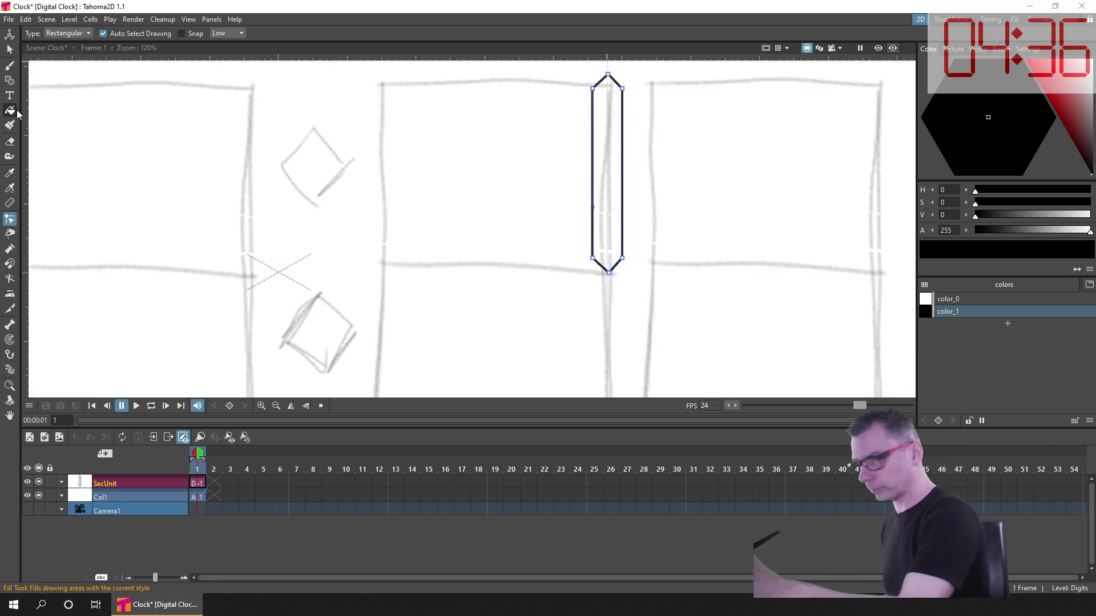
Step: Fill the pointed segment with black color_1
{"action": "left_click", "coordinate": [10, 110]}
{"action": "left_click", "coordinate": [609, 94]}
{"action": "scroll", "coordinate": [641, 268], "scroll_direction": "down", "scroll_amount": 2}
Step: Duplicate the black segment and place the copy directly below it so their tips meet, checking the join up close
{"action": "left_click", "coordinate": [10, 50]}
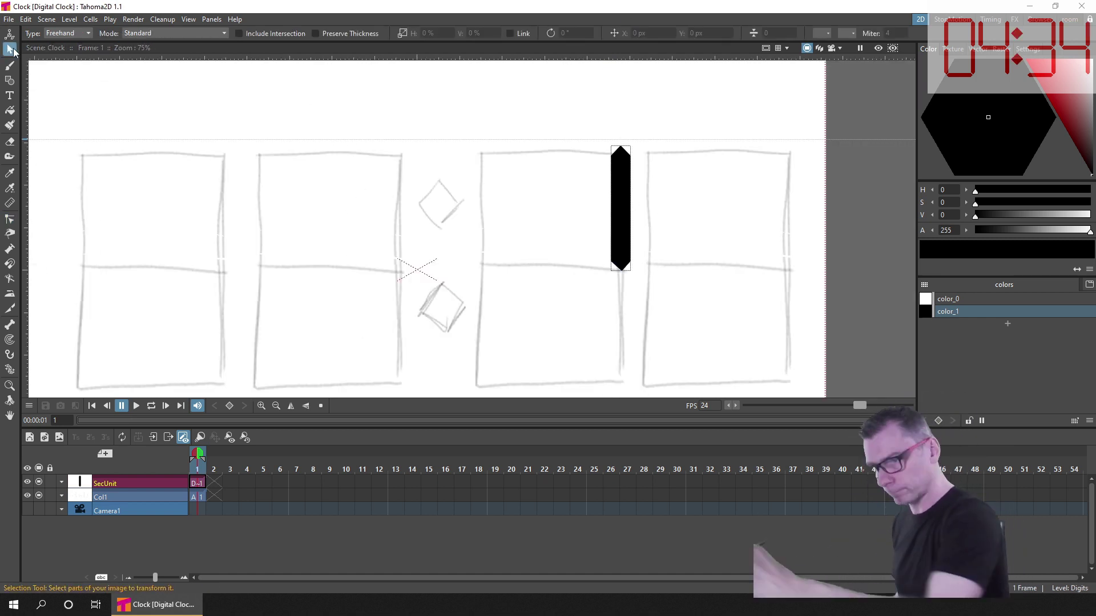
{"action": "left_click", "coordinate": [621, 229]}
{"action": "left_click_drag", "start_coordinate": [662, 294], "coordinate": [650, 245]}
{"action": "key", "text": "ctrl+c"}
{"action": "key", "text": "ctrl+v"}
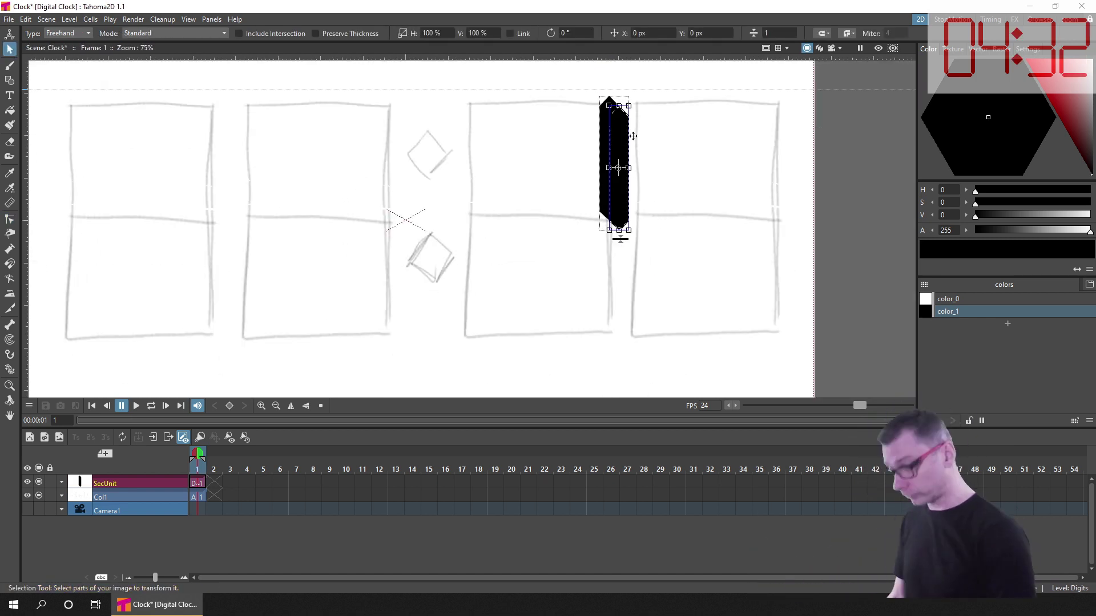
{"action": "key", "text": "Left"}
{"action": "key", "text": "Left"}
{"action": "key", "text": "Left"}
{"action": "key", "text": "Left"}
{"action": "key", "text": "Left"}
{"action": "key", "text": "Left"}
{"action": "key", "text": "Left"}
{"action": "key", "text": "Left"}
{"action": "key", "text": "Left"}
{"action": "key", "text": "Left"}
{"action": "key", "text": "Down"}
{"action": "key", "text": "Down"}
{"action": "key", "text": "Down"}
{"action": "key", "text": "Down"}
{"action": "key", "text": "Down"}
{"action": "key", "text": "Down"}
{"action": "key", "text": "Down"}
{"action": "key", "text": "Down"}
{"action": "key", "text": "Down"}
{"action": "key", "text": "Down"}
{"action": "key", "text": "Down"}
{"action": "key", "text": "Down"}
{"action": "key", "text": "Down"}
{"action": "key", "text": "Down"}
{"action": "key", "text": "Down"}
{"action": "key", "text": "Down"}
{"action": "key", "text": "Down"}
{"action": "key", "text": "Down"}
{"action": "key", "text": "Down"}
{"action": "key", "text": "Down"}
{"action": "left_click", "coordinate": [656, 234]}
{"action": "scroll", "coordinate": [615, 220], "scroll_direction": "up", "scroll_amount": 5}
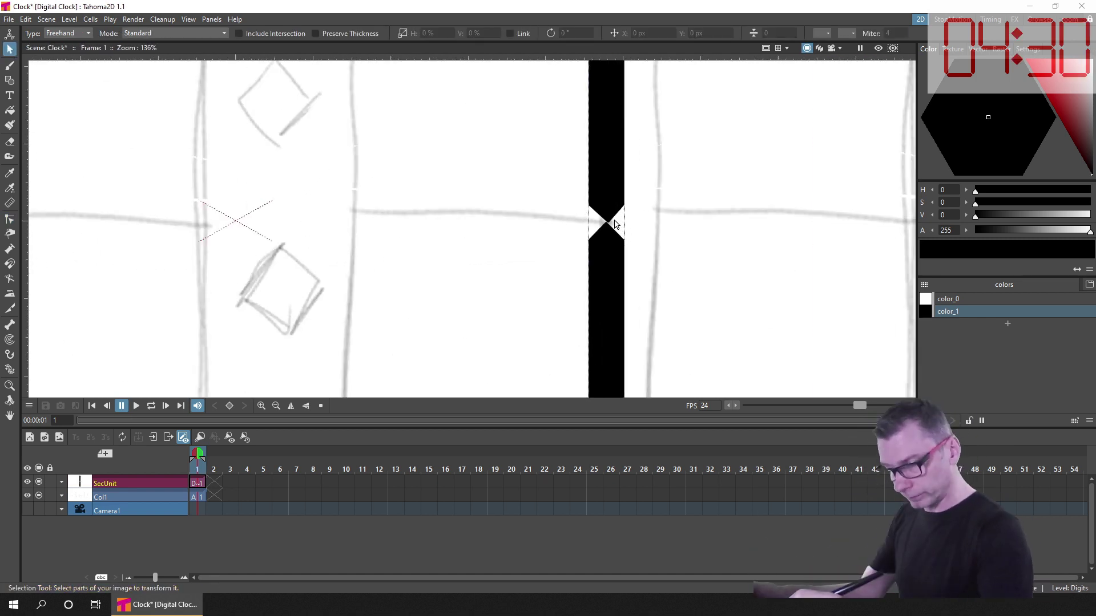
{"action": "scroll", "coordinate": [614, 222], "scroll_direction": "down", "scroll_amount": 1}
{"action": "left_click", "coordinate": [10, 219]}
{"action": "left_click", "coordinate": [607, 223]}
{"action": "left_click", "coordinate": [623, 276]}
Step: Duplicate both upright segments and align the copies along the opposite side of the third digit box
{"action": "left_click", "coordinate": [9, 50]}
{"action": "scroll", "coordinate": [637, 271], "scroll_direction": "down", "scroll_amount": 6}
{"action": "left_click_drag", "start_coordinate": [651, 125], "coordinate": [692, 335]}
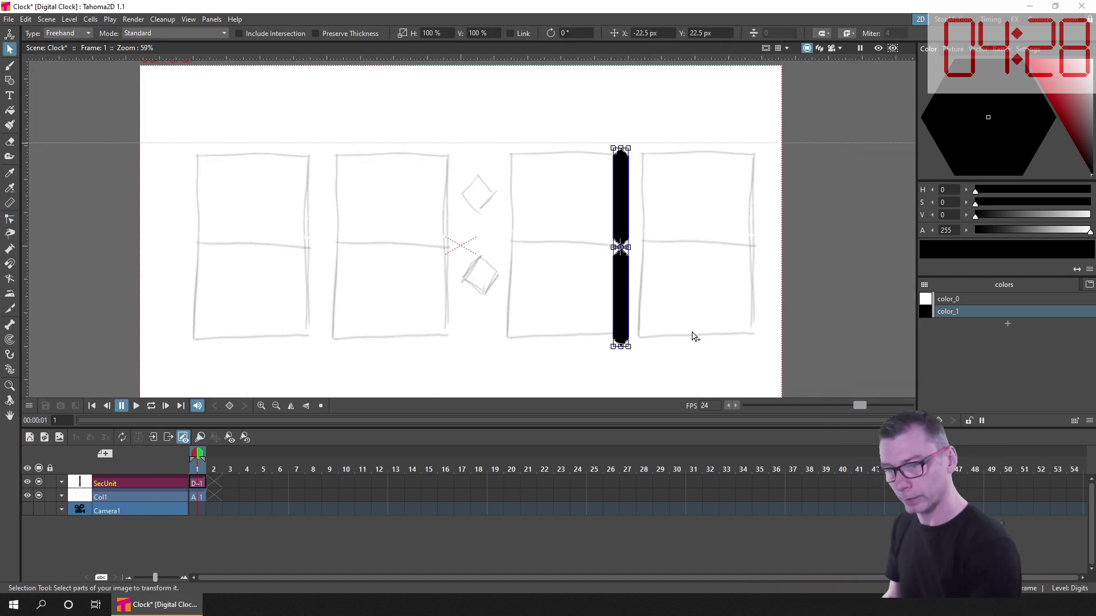
{"action": "key", "text": "ctrl+c"}
{"action": "key", "text": "ctrl+v"}
{"action": "key", "text": "shift+Left"}
{"action": "key", "text": "shift+Left"}
{"action": "key", "text": "shift+Left"}
{"action": "key", "text": "shift+Left"}
{"action": "key", "text": "shift+Left"}
{"action": "key", "text": "shift+Left"}
{"action": "key", "text": "shift+Left"}
{"action": "key", "text": "shift+Left"}
{"action": "key", "text": "shift+Left"}
{"action": "key", "text": "shift+Left"}
{"action": "key", "text": "shift+Left"}
{"action": "key", "text": "shift+Left"}
{"action": "key", "text": "shift+Left"}
{"action": "key", "text": "shift+Left"}
{"action": "key", "text": "shift+Up"}
Step: Duplicate the upper-left segment, rotate the copy 90°, and fit it across the digit's top between the uprights
{"action": "left_click", "coordinate": [526, 171]}
{"action": "key", "text": "ctrl+c"}
{"action": "key", "text": "ctrl+v"}
{"action": "left_click", "coordinate": [576, 33]}
{"action": "type", "text": "90"}
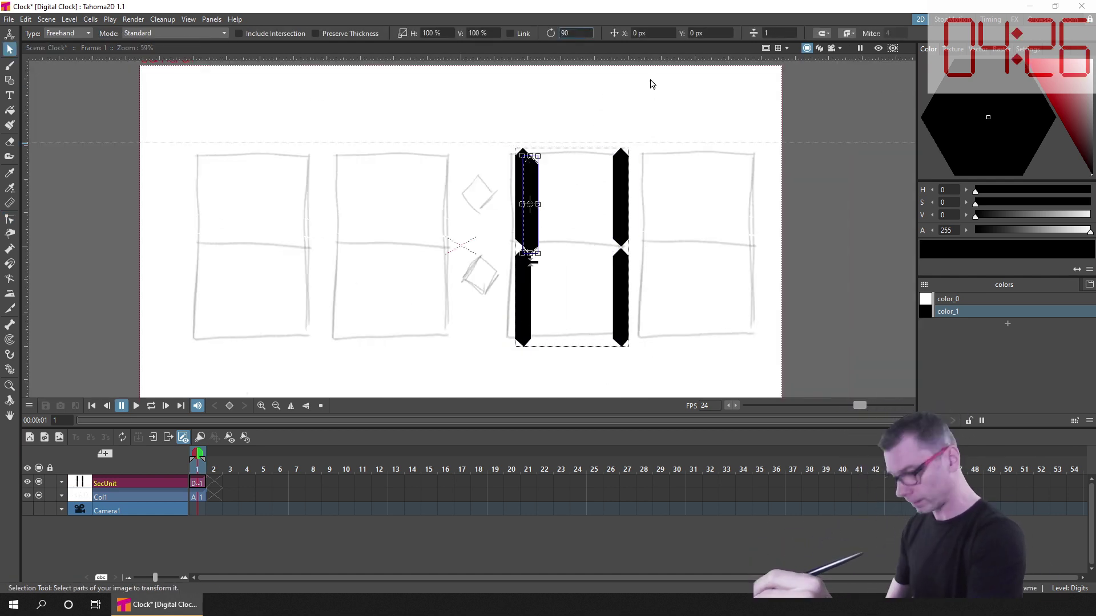
{"action": "key", "text": "Return"}
{"action": "key", "text": "shift+Right"}
{"action": "key", "text": "shift+Right"}
{"action": "key", "text": "shift+Right"}
{"action": "key", "text": "shift+Right"}
{"action": "key", "text": "shift+Right"}
{"action": "key", "text": "shift+Right"}
{"action": "key", "text": "shift+Up"}
{"action": "key", "text": "shift+Up"}
{"action": "key", "text": "shift+Up"}
{"action": "key", "text": "shift+Up"}
{"action": "key", "text": "shift+Up"}
{"action": "key", "text": "shift+Up"}
{"action": "key", "text": "shift+Up"}
{"action": "key", "text": "shift+Up"}
{"action": "key", "text": "Left"}
{"action": "key", "text": "Left"}
{"action": "key", "text": "Left"}
{"action": "key", "text": "Left"}
{"action": "key", "text": "Left"}
{"action": "left_click", "coordinate": [562, 264]}
{"action": "left_click", "coordinate": [592, 136]}
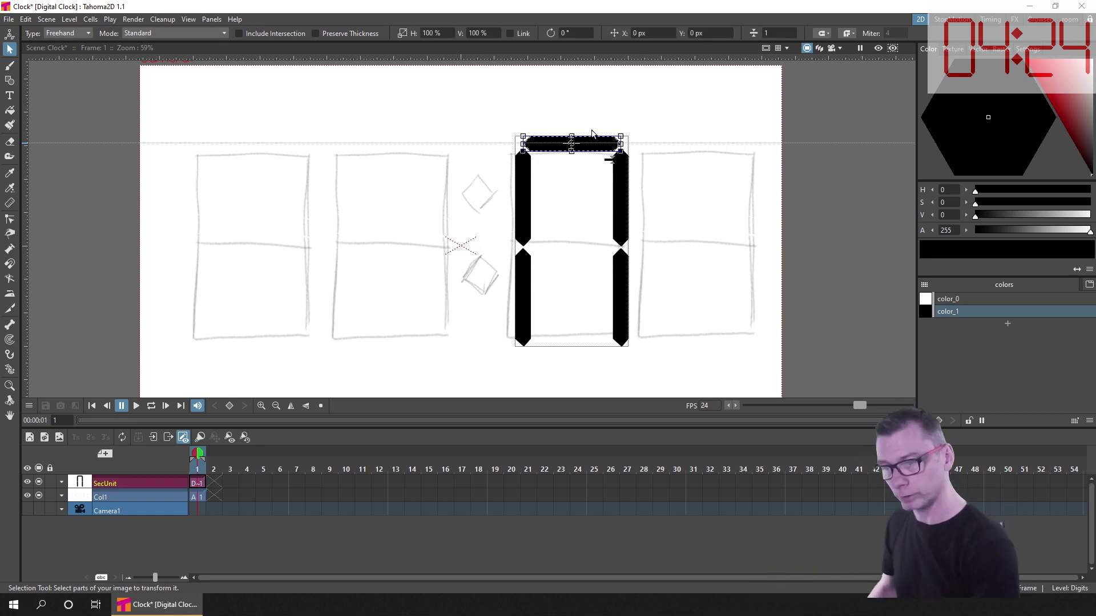
Step: Duplicate the top segment and fit the copy across the middle of the digit, between the upper and lower uprights
{"action": "key", "text": "ctrl+c"}
{"action": "key", "text": "ctrl+v"}
{"action": "key", "text": "shift+Left"}
{"action": "key", "text": "shift+Down"}
{"action": "key", "text": "shift+Down"}
{"action": "key", "text": "shift+Down"}
{"action": "key", "text": "shift+Down"}
{"action": "key", "text": "shift+Down"}
{"action": "key", "text": "shift+Down"}
{"action": "key", "text": "shift+Down"}
{"action": "key", "text": "shift+Down"}
{"action": "key", "text": "shift+Down"}
{"action": "key", "text": "shift+Down"}
{"action": "key", "text": "shift+Down"}
{"action": "key", "text": "shift+Down"}
{"action": "key", "text": "shift+Down"}
{"action": "key", "text": "shift+Down"}
{"action": "key", "text": "Up"}
{"action": "key", "text": "Up"}
{"action": "key", "text": "Up"}
Step: Nudge the two lower uprights and the middle segment down so even gaps separate them from the upper uprights
{"action": "mouse_move", "coordinate": [464, 356]}
{"action": "left_mouse_down"}
{"action": "mouse_move", "coordinate": [560, 323]}
{"action": "mouse_move", "coordinate": [430, 386]}
{"action": "left_mouse_up"}
{"action": "key", "text": "Down"}
{"action": "key", "text": "Down"}
{"action": "key", "text": "Down"}
{"action": "key", "text": "Down"}
{"action": "key", "text": "Down"}
{"action": "key", "text": "Down"}
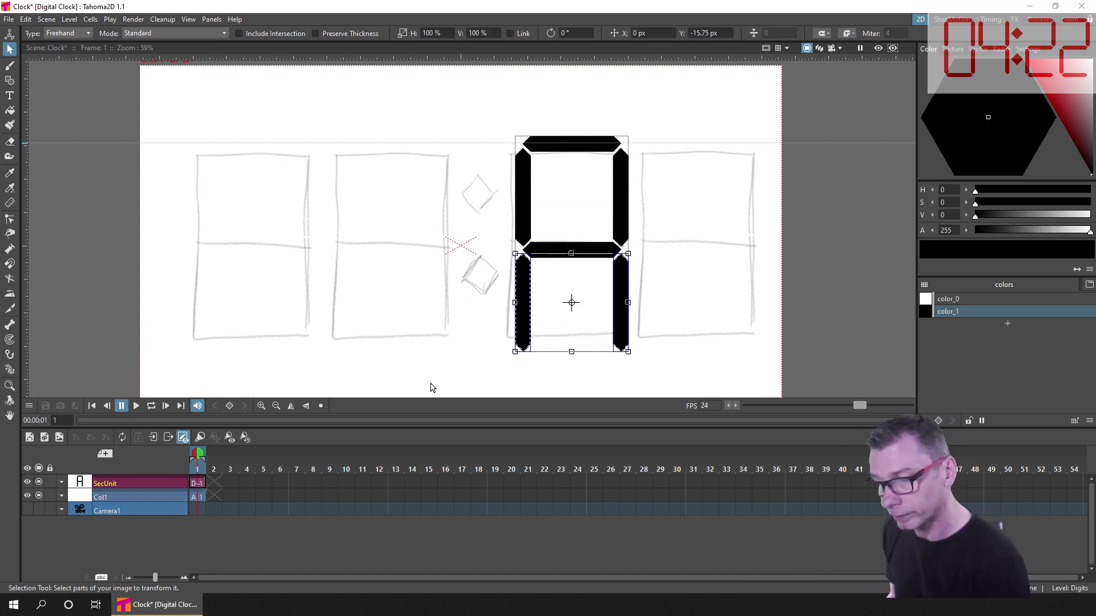
{"action": "left_click", "coordinate": [588, 249]}
{"action": "key", "text": "Down"}
{"action": "key", "text": "Down"}
{"action": "key", "text": "Down"}
Step: Duplicate the middle segment and place the copy across the bottom of the digit, between the lower uprights
{"action": "left_click", "coordinate": [594, 251]}
{"action": "key", "text": "ctrl+c"}
{"action": "key", "text": "ctrl+v"}
{"action": "key", "text": "shift+Down"}
{"action": "key", "text": "shift+Down"}
{"action": "key", "text": "shift+Down"}
{"action": "key", "text": "shift+Down"}
{"action": "key", "text": "shift+Down"}
{"action": "key", "text": "shift+Down"}
{"action": "key", "text": "shift+Down"}
{"action": "key", "text": "shift+Down"}
{"action": "key", "text": "shift+Down"}
{"action": "key", "text": "shift+Down"}
{"action": "key", "text": "shift+Down"}
{"action": "key", "text": "shift+Down"}
{"action": "key", "text": "shift+Down"}
{"action": "key", "text": "shift+Down"}
{"action": "key", "text": "Up"}
Step: Nudge the top segment down and the bottom segment up to even the gaps, check the lower joins, and save the scene
{"action": "left_click", "coordinate": [584, 137]}
{"action": "key", "text": "Down"}
{"action": "key", "text": "Down"}
{"action": "key", "text": "Down"}
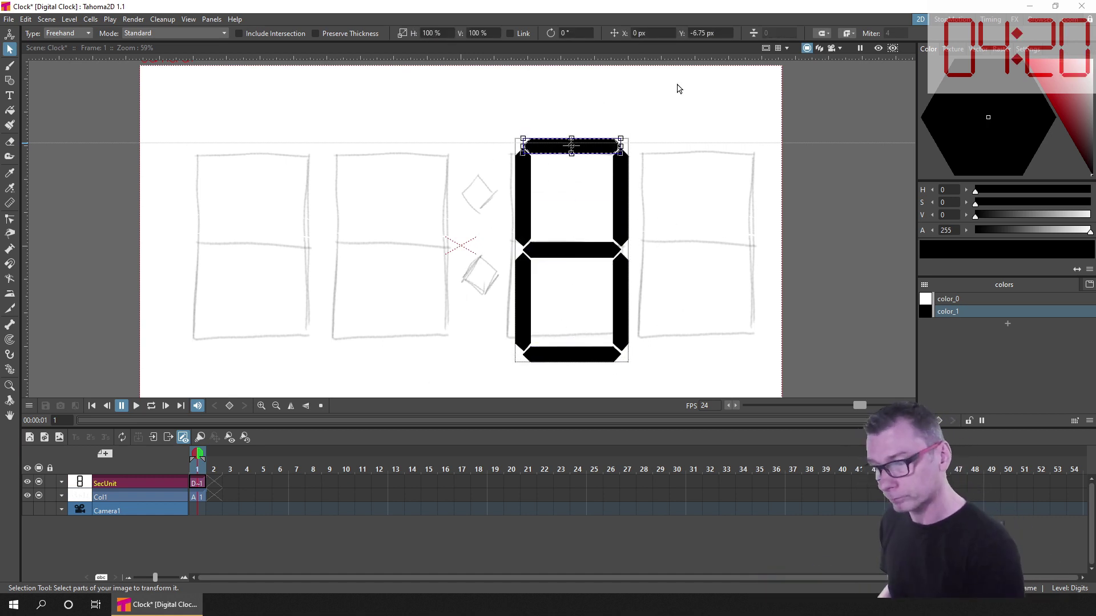
{"action": "left_click", "coordinate": [588, 354]}
{"action": "key", "text": "Up"}
{"action": "left_click", "coordinate": [552, 324]}
{"action": "scroll", "coordinate": [534, 347], "scroll_direction": "up", "scroll_amount": 4}
{"action": "key", "text": "c"}
{"action": "left_click", "coordinate": [526, 330]}
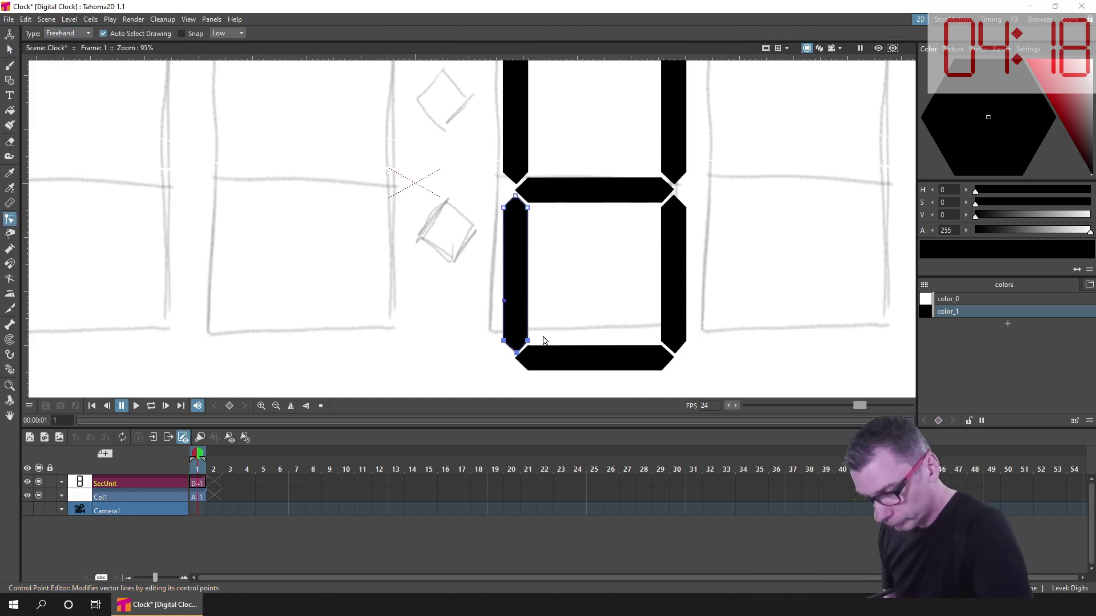
{"action": "key", "text": "s"}
{"action": "scroll", "coordinate": [521, 118], "scroll_direction": "down", "scroll_amount": 2}
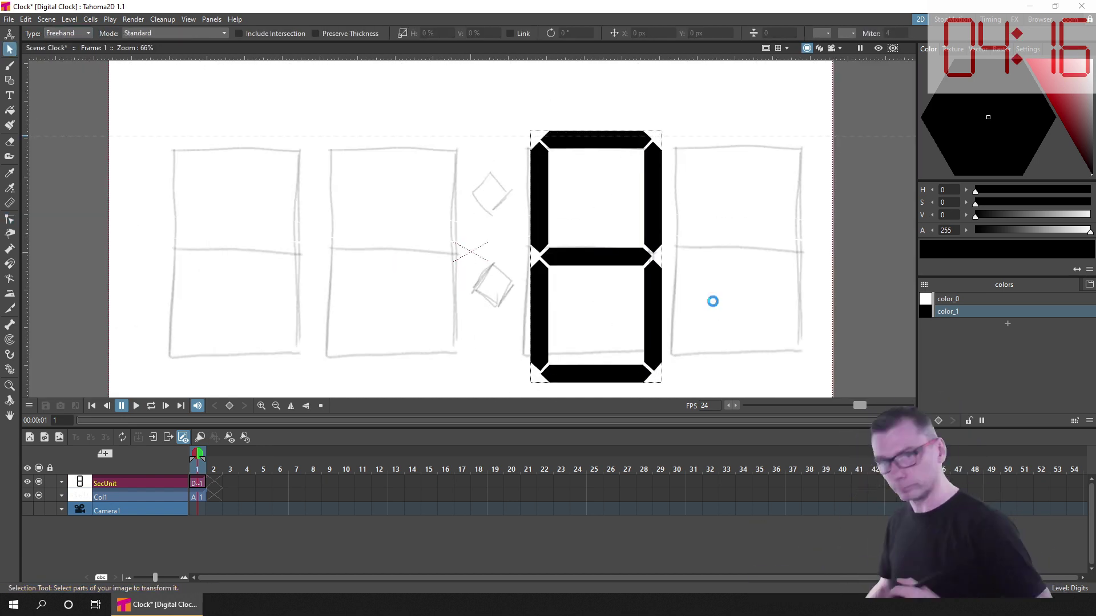
{"action": "key", "text": "ctrl+s"}
Step: Select the whole seven-segment digit, move it about 377 px across into the fourth digit box, and save the scene
{"action": "left_click", "coordinate": [198, 484]}
{"action": "left_click_drag", "start_coordinate": [415, 99], "coordinate": [691, 396]}
{"action": "left_click_drag", "start_coordinate": [616, 258], "coordinate": [758, 259]}
{"action": "left_click", "coordinate": [198, 483]}
{"action": "key", "text": "ctrl+s"}
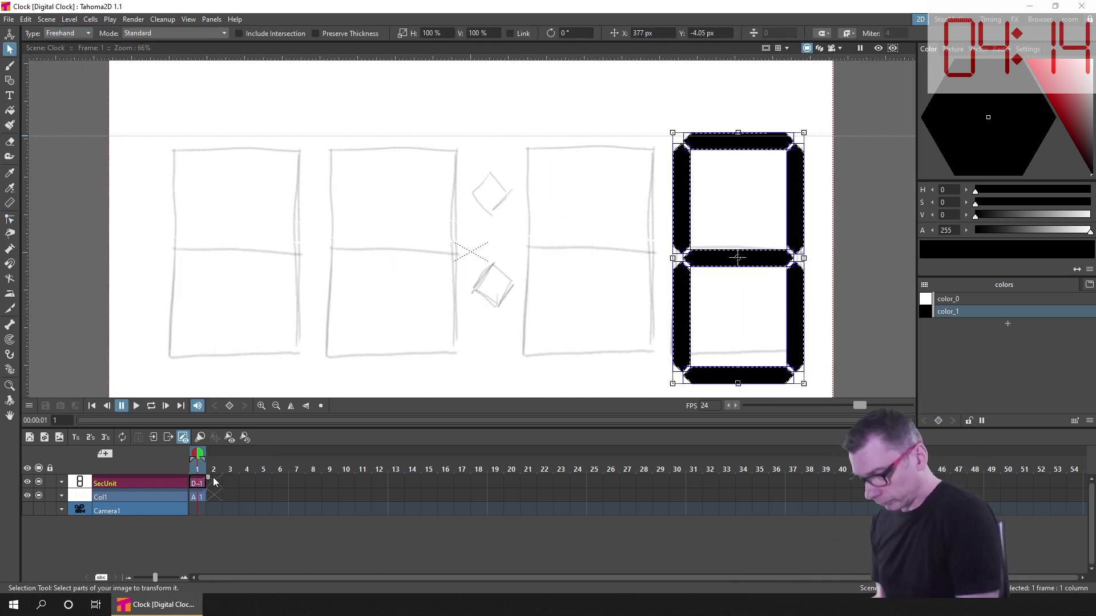
Step: Extend the SecUnit drawing as duplicates through frame 10 and save the scene
{"action": "key", "text": "f"}
{"action": "left_click_drag", "start_coordinate": [214, 481], "coordinate": [337, 497]}
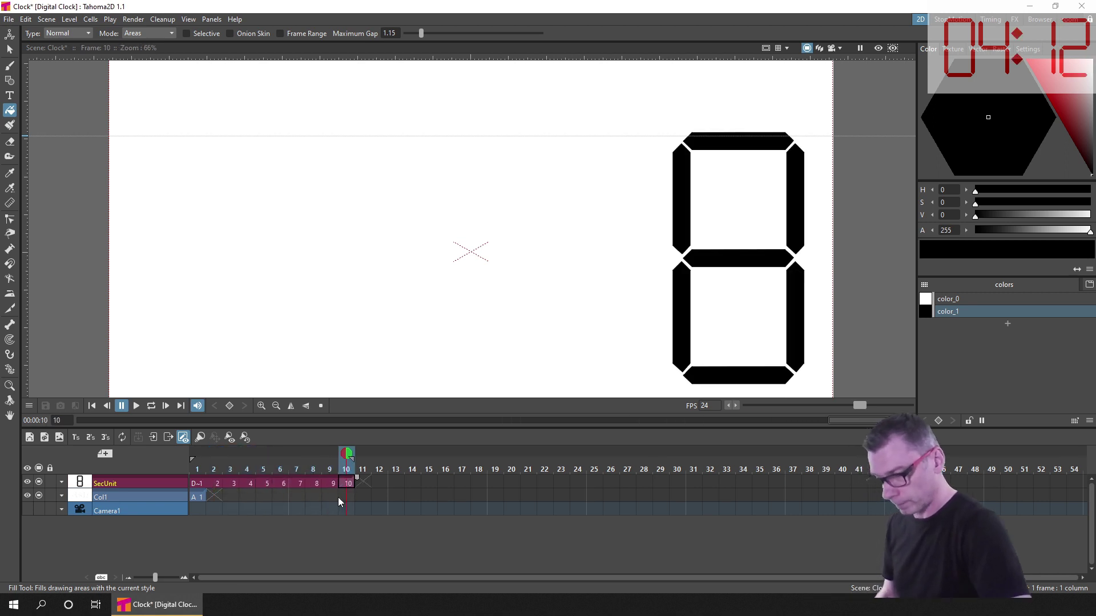
{"action": "key", "text": "ctrl+s"}
Step: On frame 1 of SecUnit, delete every segment except the two right-hand uprights to form the digit 1
{"action": "left_click", "coordinate": [198, 484]}
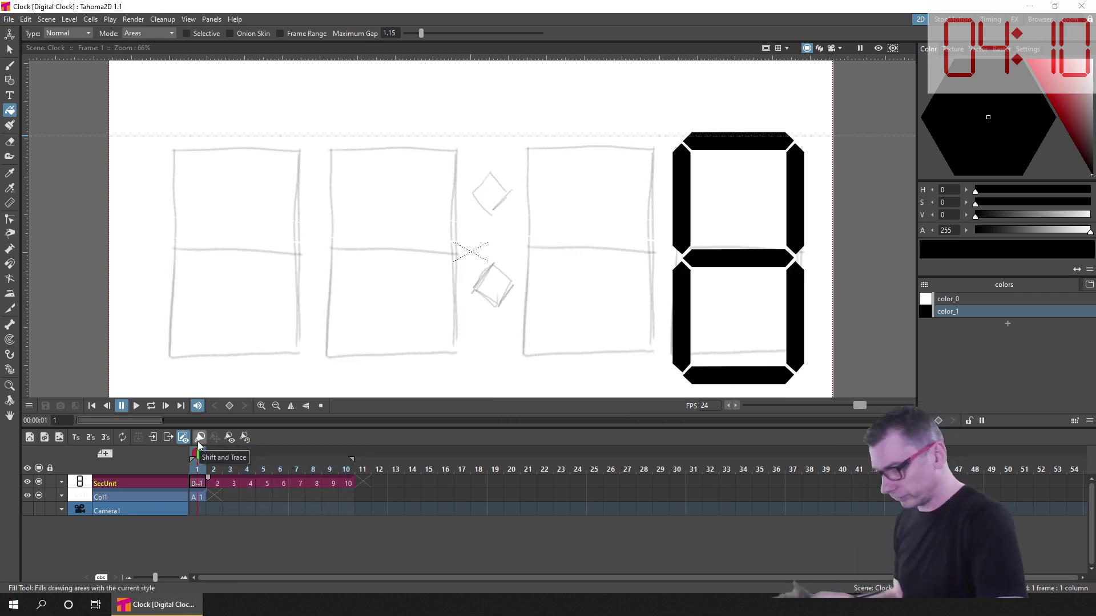
{"action": "key", "text": "s"}
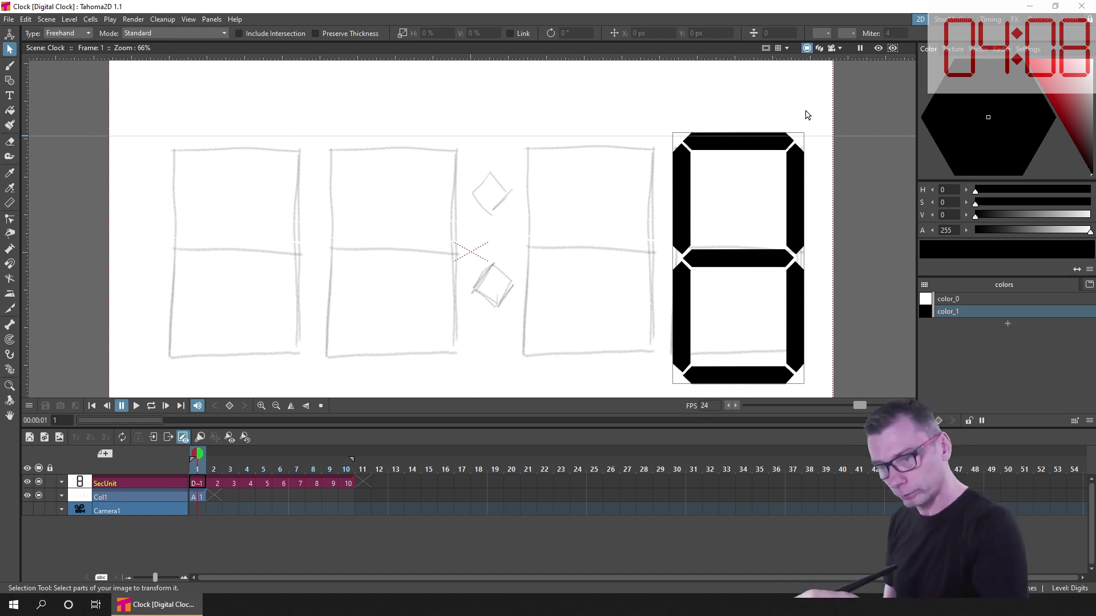
{"action": "mouse_move", "coordinate": [815, 381]}
{"action": "left_mouse_down"}
{"action": "mouse_move", "coordinate": [819, 110]}
{"action": "mouse_move", "coordinate": [809, 100]}
{"action": "left_mouse_up"}
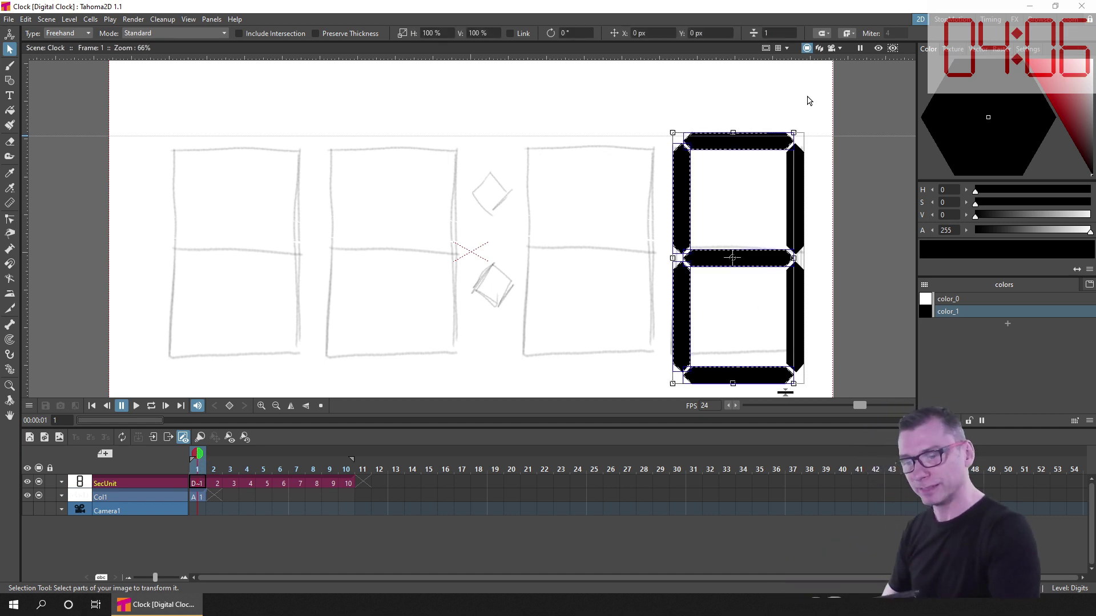
{"action": "key", "text": "Delete"}
Step: Delete the unneeded segments on frames 2 and 3 to form the digits 2 and 3
{"action": "left_click", "coordinate": [214, 469]}
{"action": "mouse_move", "coordinate": [708, 133]}
{"action": "left_mouse_down"}
{"action": "mouse_move", "coordinate": [689, 107]}
{"action": "mouse_move", "coordinate": [703, 126]}
{"action": "left_mouse_up"}
{"action": "key", "text": "Delete"}
{"action": "left_click_drag", "start_coordinate": [838, 274], "coordinate": [856, 366]}
{"action": "key", "text": "Delete"}
{"action": "left_click", "coordinate": [233, 482]}
{"action": "mouse_move", "coordinate": [631, 114]}
{"action": "left_mouse_down"}
{"action": "mouse_move", "coordinate": [617, 142]}
{"action": "mouse_move", "coordinate": [674, 117]}
{"action": "left_mouse_up"}
{"action": "key", "text": "Delete"}
Step: Delete the unneeded segments on frames 4 and 5 to form the digits 4 and 5
{"action": "left_click", "coordinate": [249, 483]}
{"action": "key", "text": "Delete"}
{"action": "left_click_drag", "start_coordinate": [650, 251], "coordinate": [786, 392]}
{"action": "key", "text": "Delete"}
{"action": "left_click", "coordinate": [267, 483]}
{"action": "left_click_drag", "start_coordinate": [822, 128], "coordinate": [819, 285]}
{"action": "key", "text": "Delete"}
{"action": "left_click_drag", "start_coordinate": [671, 235], "coordinate": [705, 274]}
{"action": "key", "text": "Delete"}
Step: Delete the unneeded segments on frames 6 and 7 to form the digits 6 and 7
{"action": "left_click", "coordinate": [283, 483]}
{"action": "left_click_drag", "start_coordinate": [822, 129], "coordinate": [822, 274]}
{"action": "key", "text": "Delete"}
{"action": "left_click", "coordinate": [300, 482]}
{"action": "mouse_move", "coordinate": [618, 110]}
{"action": "left_mouse_down"}
{"action": "mouse_move", "coordinate": [736, 415]}
{"action": "mouse_move", "coordinate": [619, 245]}
{"action": "mouse_move", "coordinate": [620, 390]}
{"action": "mouse_move", "coordinate": [610, 228]}
{"action": "mouse_move", "coordinate": [628, 388]}
{"action": "left_mouse_up"}
{"action": "key", "text": "Delete"}
{"action": "key", "text": "ctrl+z"}
{"action": "key", "text": "Delete"}
Step: Delete the lower-left segment on frame 9 and the middle segment on frame 10 to form 9 and 0, and save
{"action": "left_click", "coordinate": [316, 482]}
{"action": "left_click", "coordinate": [333, 482]}
{"action": "key", "text": "Delete"}
{"action": "left_click", "coordinate": [349, 484]}
{"action": "left_click_drag", "start_coordinate": [827, 239], "coordinate": [885, 279]}
{"action": "key", "text": "Delete"}
{"action": "key", "text": "ctrl+s"}
{"action": "left_click", "coordinate": [197, 469]}
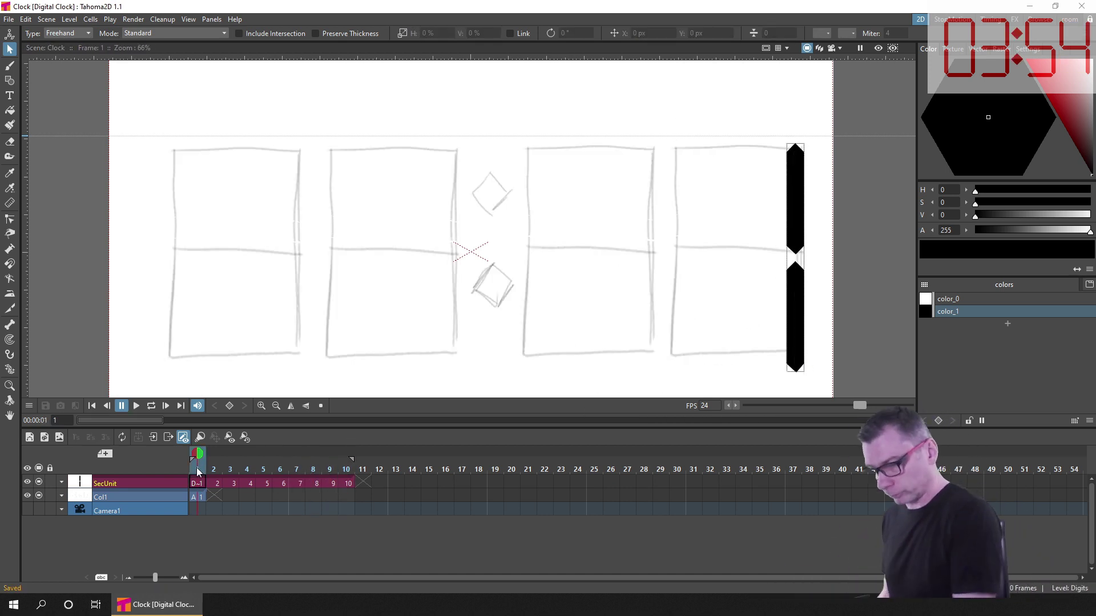
{"action": "left_click_drag", "start_coordinate": [196, 467], "coordinate": [348, 467]}
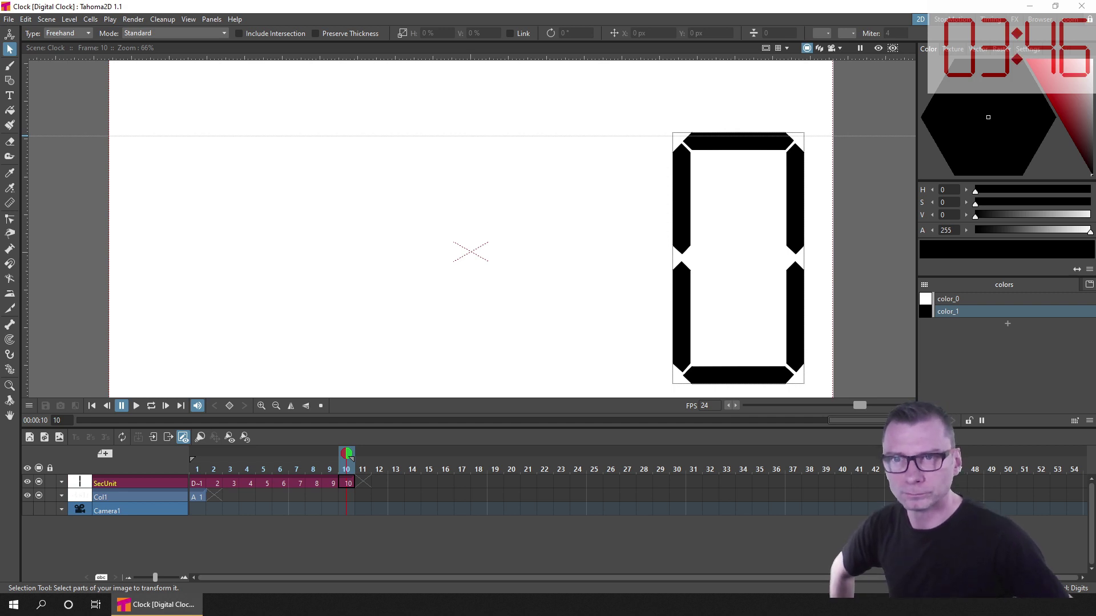
Step: Duplicate the SecUnit column and rename the upper copy SecTens
{"action": "left_click", "coordinate": [144, 485]}
{"action": "key", "text": "ctrl+c"}
{"action": "key", "text": "ctrl+v"}
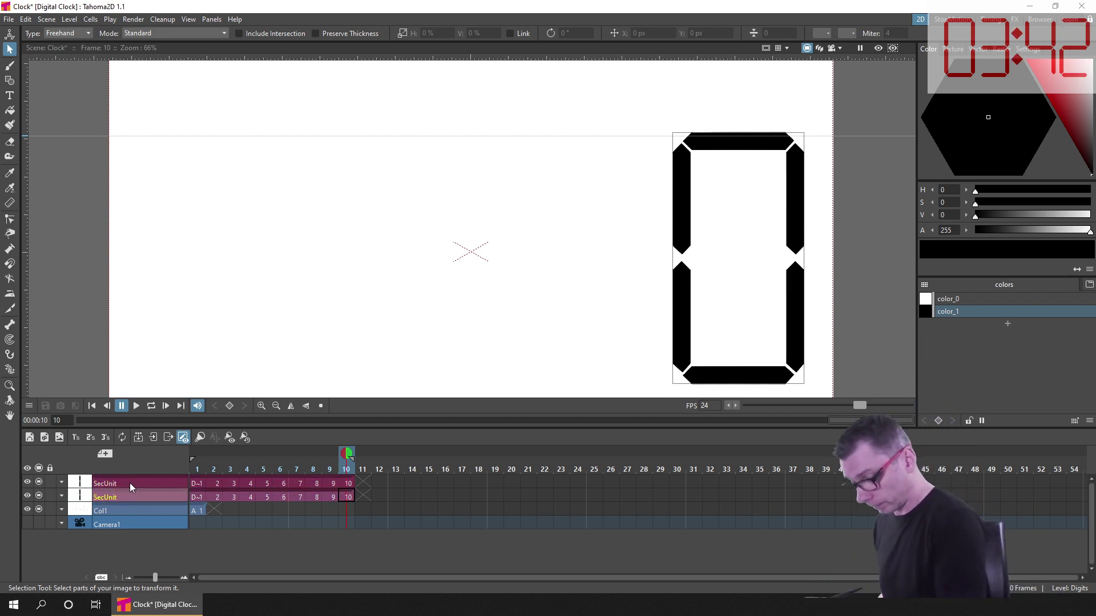
{"action": "double_click", "coordinate": [129, 482]}
{"action": "key", "text": "shift+Left"}
{"action": "key", "text": "shift+Left"}
{"action": "key", "text": "shift+Left"}
{"action": "key", "text": "shift+Left"}
{"action": "type", "text": "Ten"}
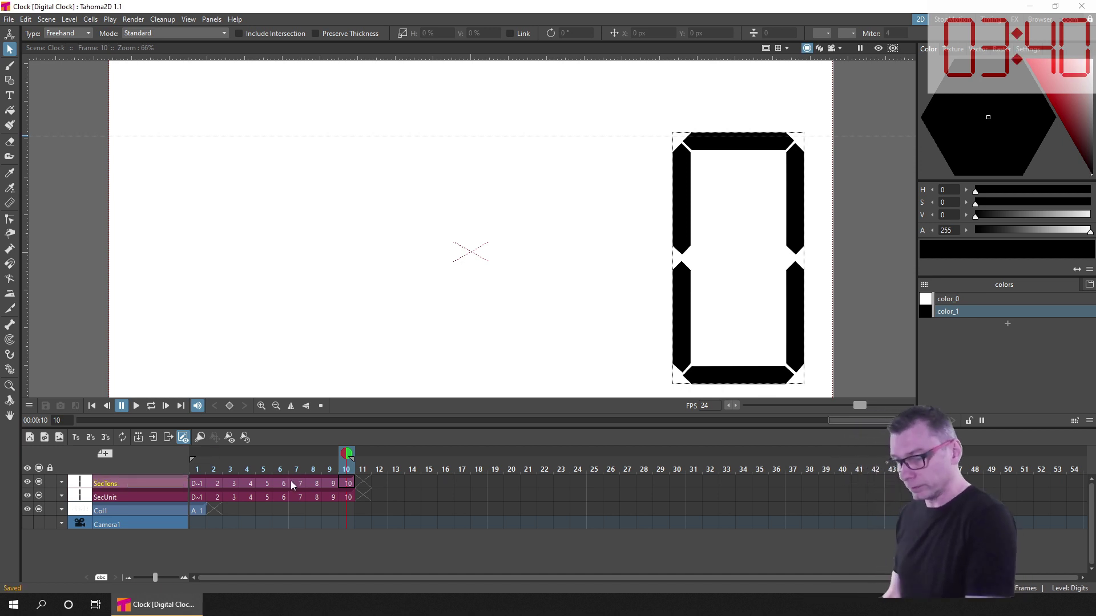
Step: Reduce the SecTens column to six cells showing drawings 0 through 5, with the zero on frame 1
{"action": "left_click_drag", "start_coordinate": [285, 482], "coordinate": [197, 477]}
{"action": "key", "text": "Delete"}
{"action": "left_click", "coordinate": [299, 482]}
{"action": "left_click", "coordinate": [196, 468]}
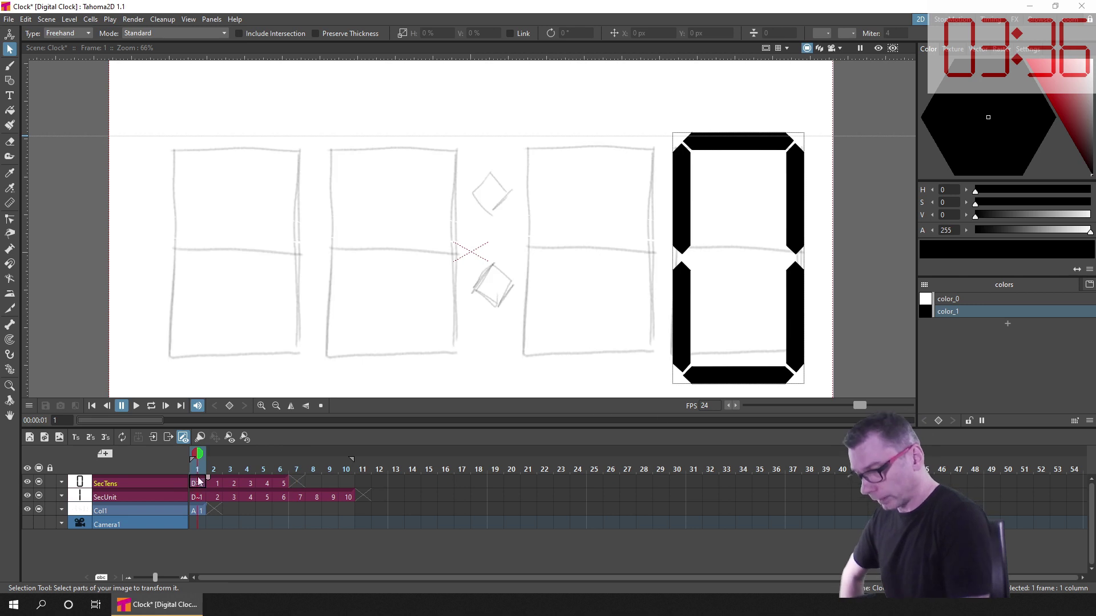
Step: Shift the SecTens column with the Animate tool to X -388 px, over the third digit box, and save the scene
{"action": "left_click", "coordinate": [10, 34]}
{"action": "left_click_drag", "start_coordinate": [765, 382], "coordinate": [618, 383]}
{"action": "left_click", "coordinate": [265, 469]}
{"action": "left_click_drag", "start_coordinate": [267, 468], "coordinate": [197, 468]}
{"action": "key", "text": "ctrl+s"}
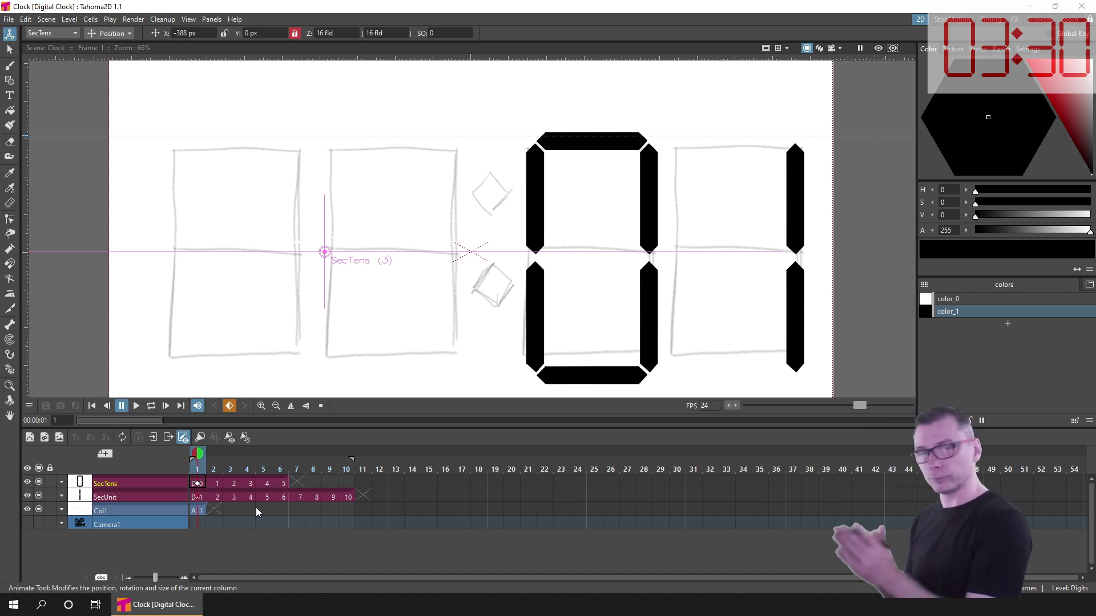
Step: Reorder the SecUnit cells so the zero drawing is on frame 1, followed by 1 through 9, and save the scene
{"action": "left_click_drag", "start_coordinate": [248, 491], "coordinate": [264, 491]}
{"action": "left_click", "coordinate": [362, 498]}
{"action": "left_click_drag", "start_coordinate": [361, 490], "coordinate": [198, 491]}
{"action": "left_click", "coordinate": [197, 467]}
{"action": "key", "text": "ctrl+s"}
Step: Reframe the six SecTens cells to 10 steps with 0 empty inbetweens and scrub the first frames to check the count
{"action": "left_click", "coordinate": [200, 483]}
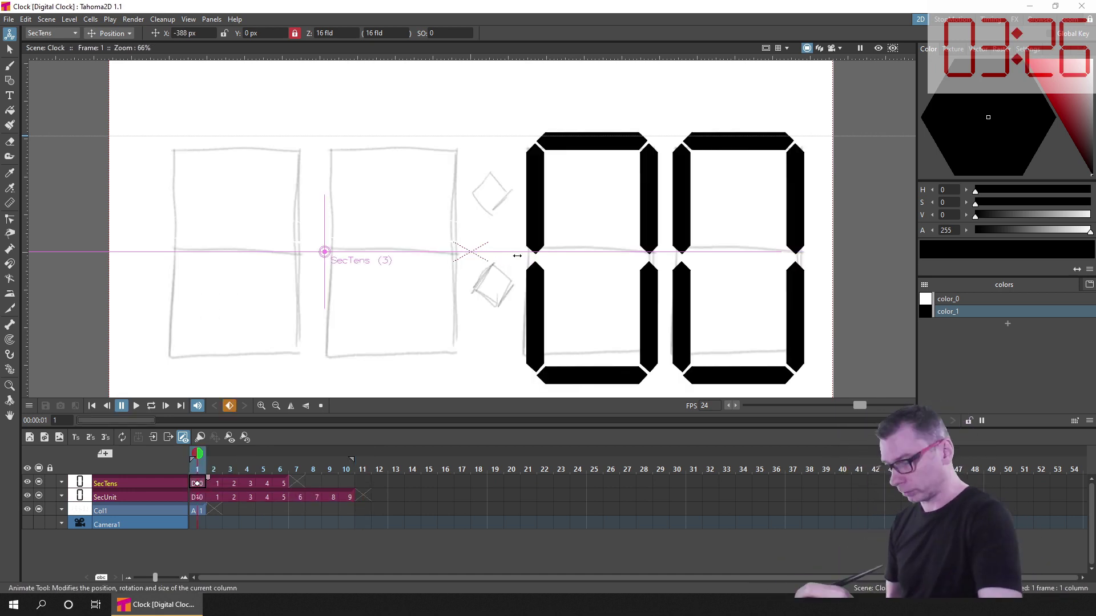
{"action": "left_click_drag", "start_coordinate": [197, 484], "coordinate": [280, 483]}
{"action": "right_click", "coordinate": [243, 483]}
{"action": "mouse_move", "coordinate": [342, 235]}
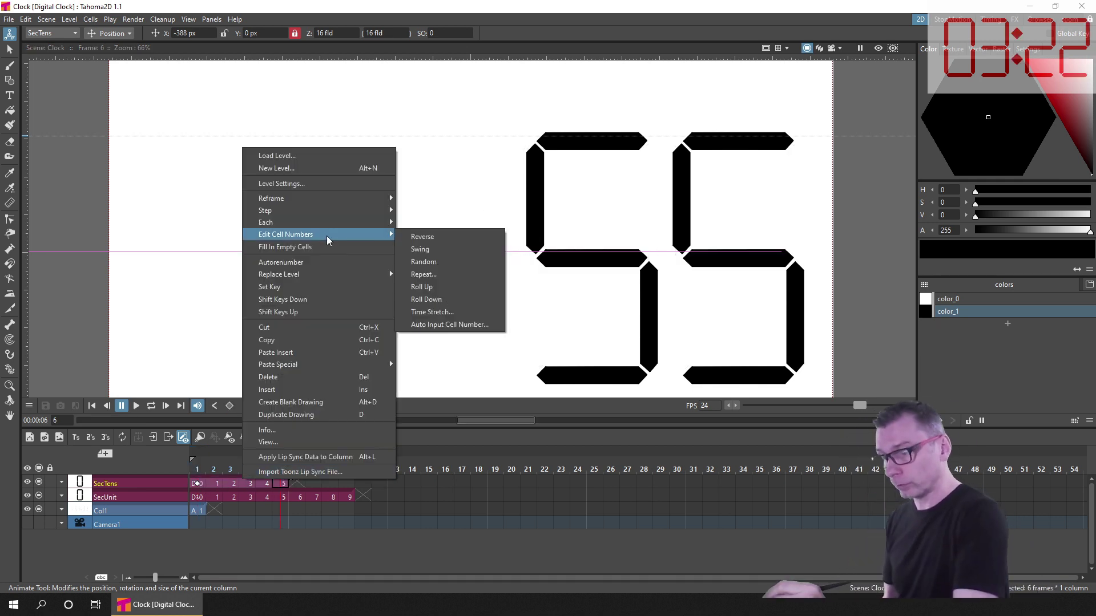
{"action": "mouse_move", "coordinate": [371, 224]}
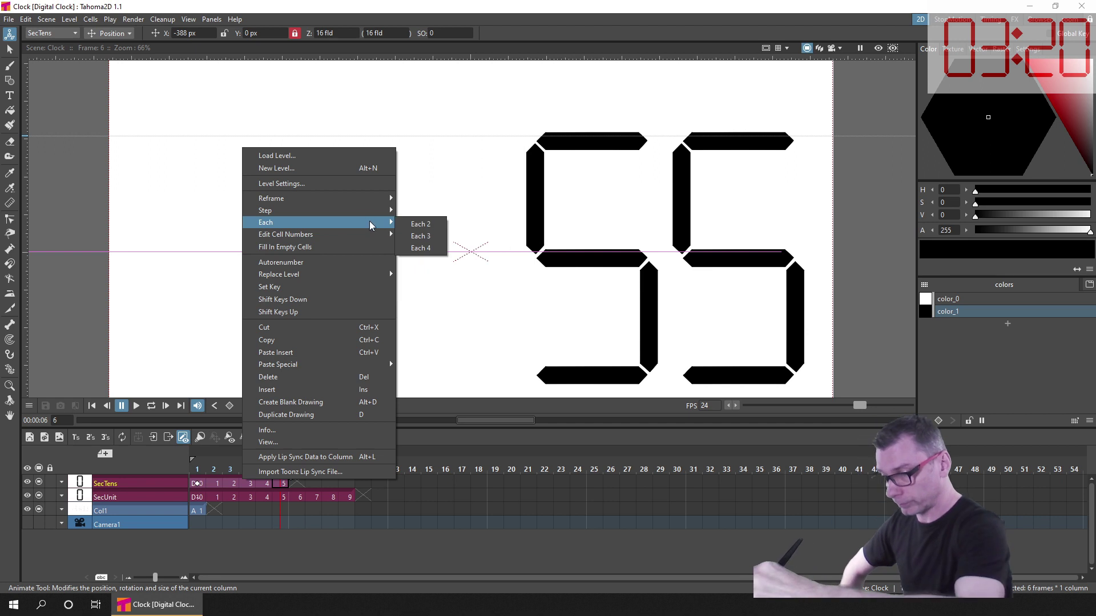
{"action": "mouse_move", "coordinate": [379, 198]}
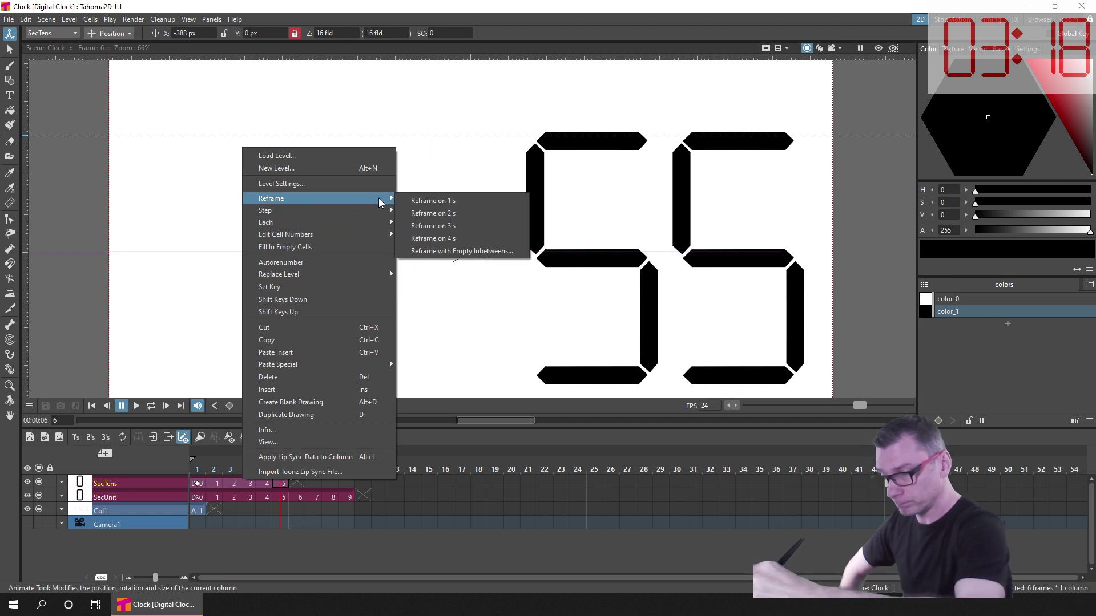
{"action": "left_click", "coordinate": [516, 252]}
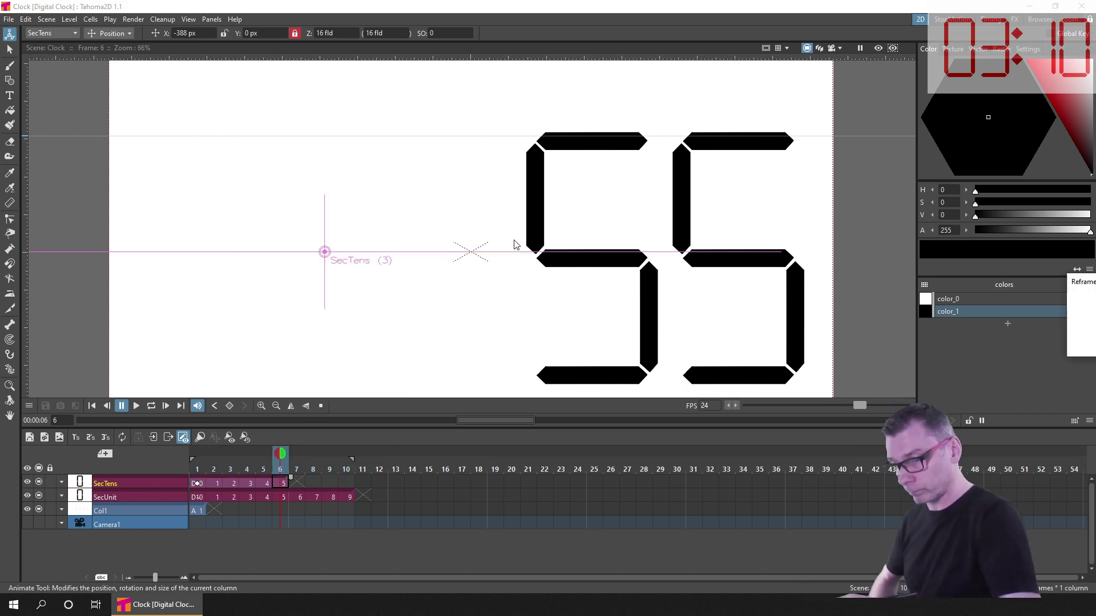
{"action": "left_click_drag", "start_coordinate": [1082, 280], "coordinate": [391, 204]}
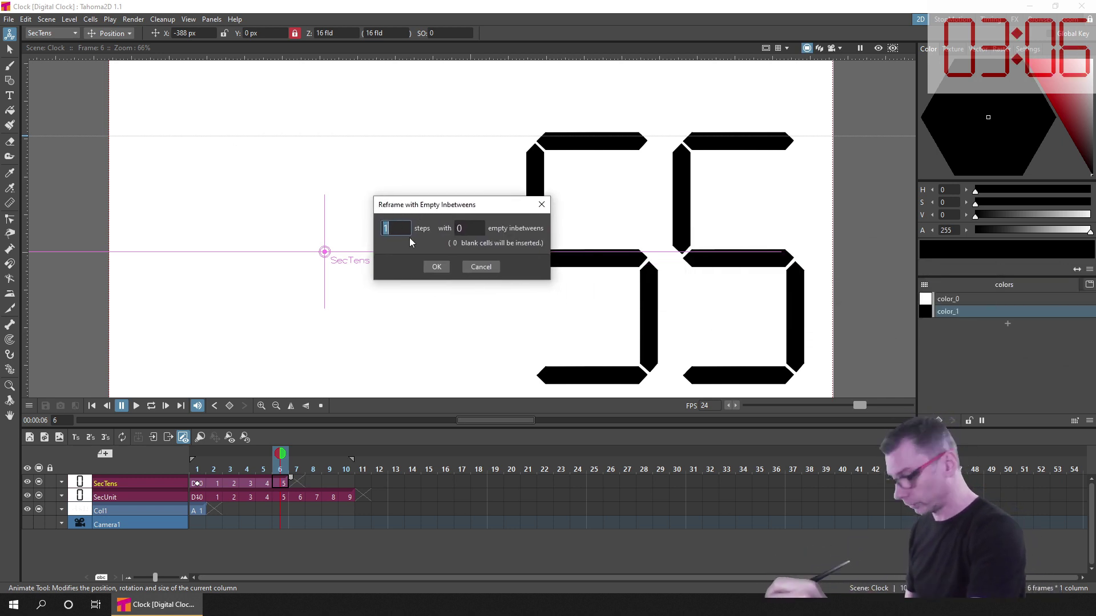
{"action": "type", "text": "0"}
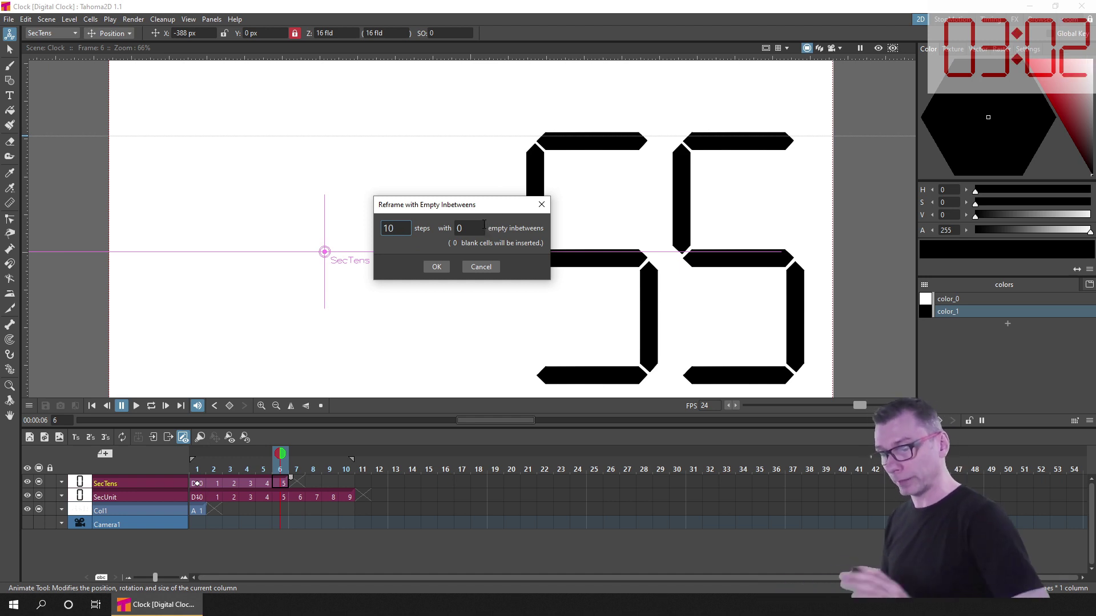
{"action": "left_click", "coordinate": [436, 268]}
{"action": "left_click", "coordinate": [197, 484]}
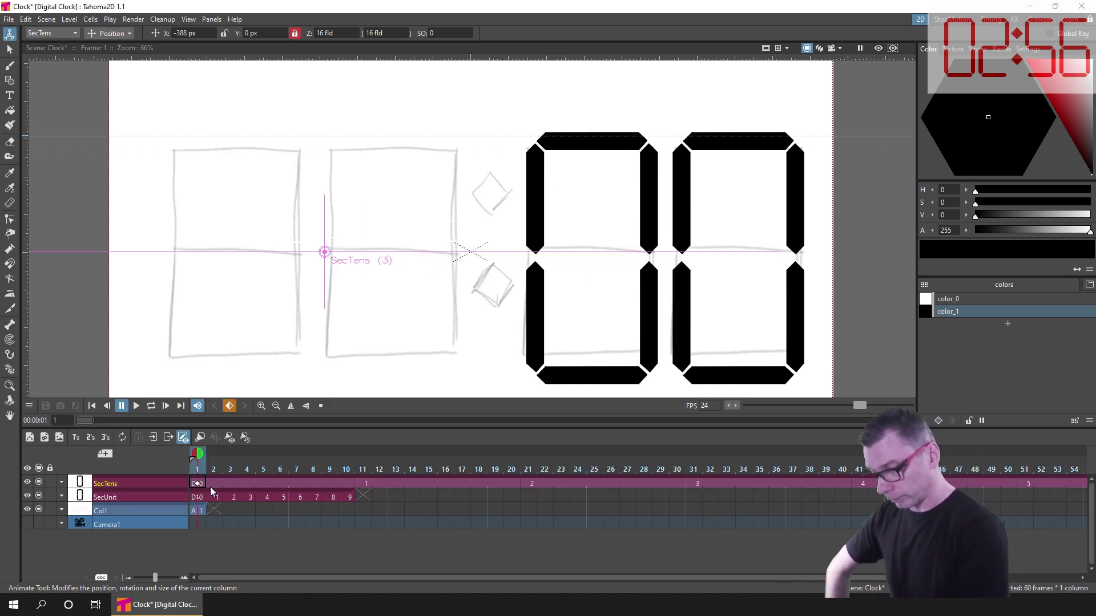
{"action": "left_click_drag", "start_coordinate": [195, 469], "coordinate": [362, 471]}
Step: Repeat the ten SecUnit cells 5 times and scrub through the timeline to check the seconds count
{"action": "left_click", "coordinate": [203, 497]}
{"action": "left_click", "coordinate": [344, 496]}
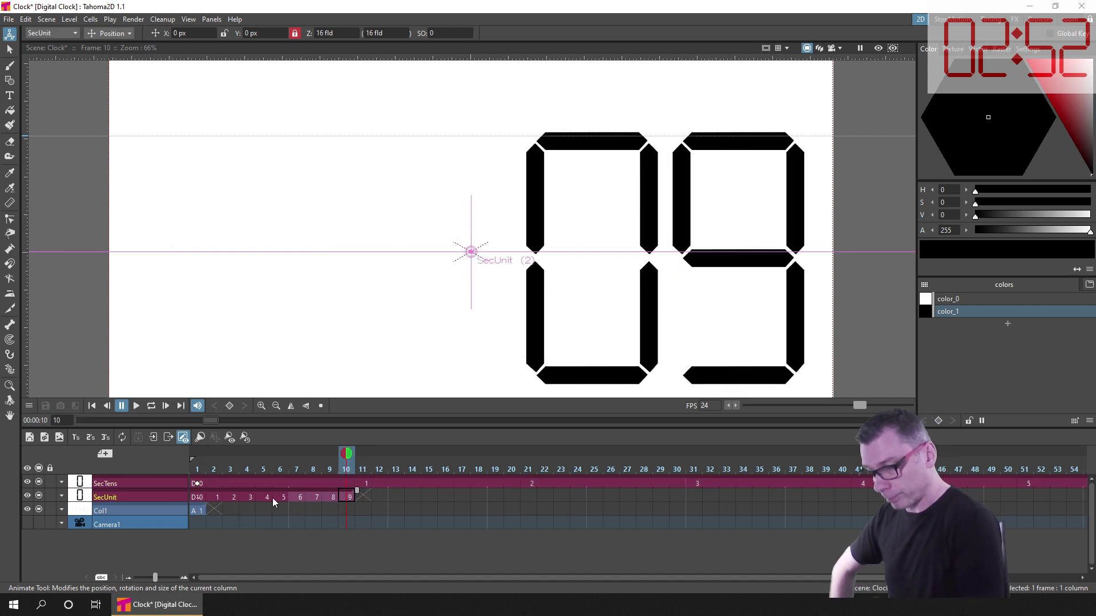
{"action": "right_click", "coordinate": [324, 490]}
{"action": "mouse_move", "coordinate": [441, 245]}
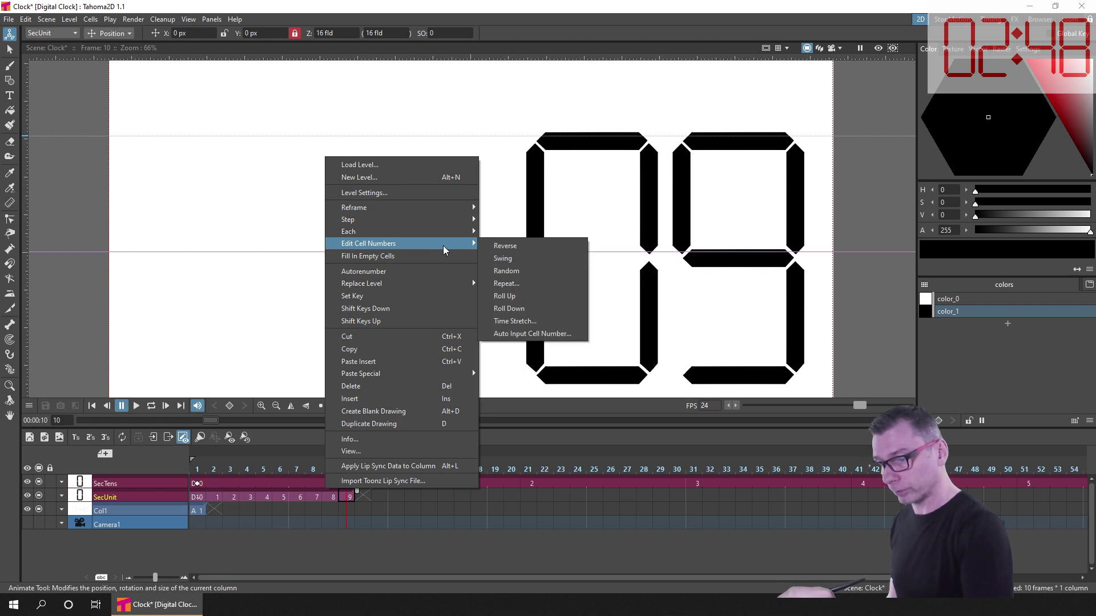
{"action": "left_click", "coordinate": [535, 283]}
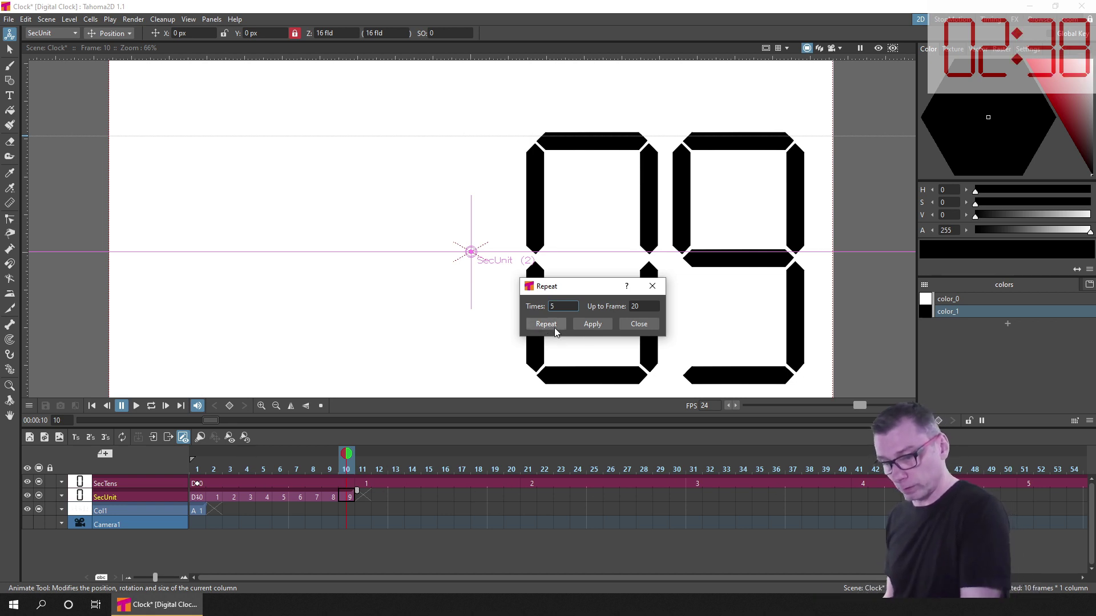
{"action": "left_click", "coordinate": [545, 324]}
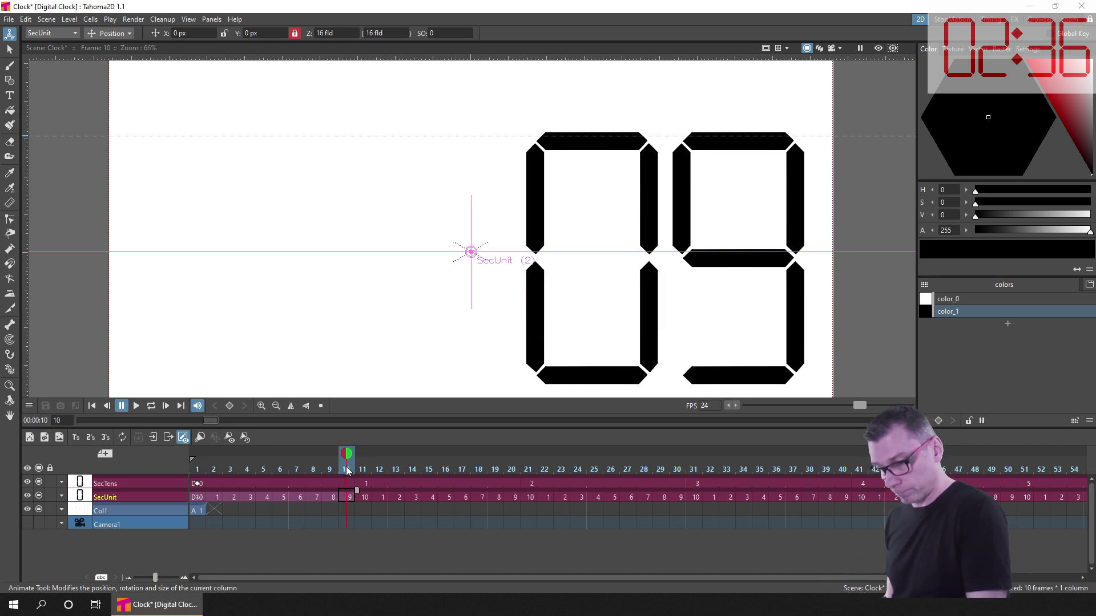
{"action": "left_click_drag", "start_coordinate": [350, 469], "coordinate": [1047, 470]}
{"action": "left_click", "coordinate": [92, 406]}
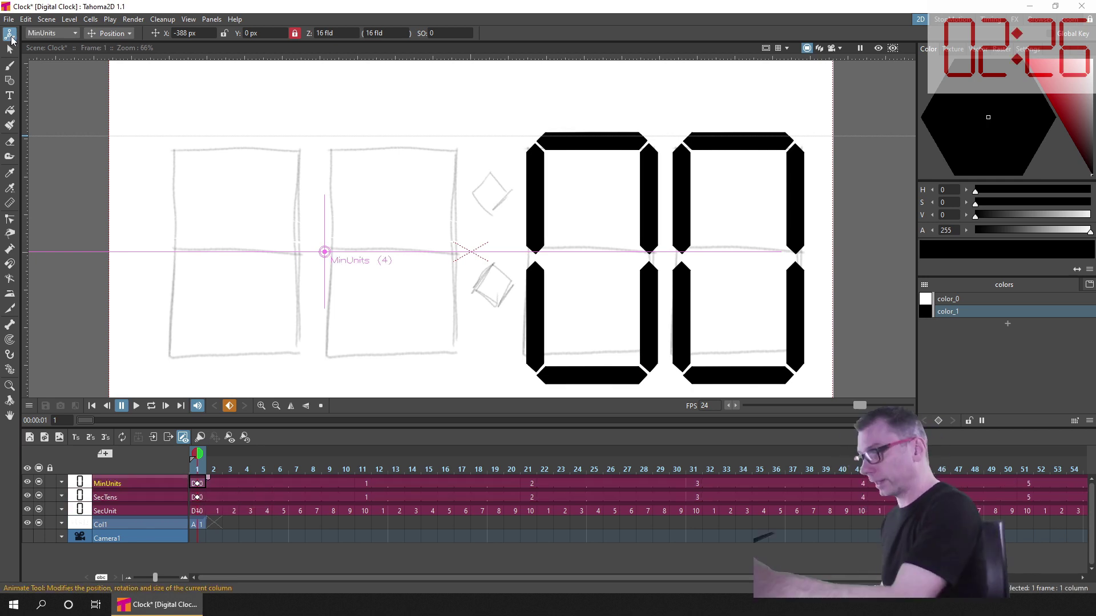
Step: Shift the MinUnits column to X -913.26 px, over the second digit box, and save the scene
{"action": "left_click_drag", "start_coordinate": [685, 354], "coordinate": [486, 354]}
{"action": "key", "text": "ctrl+s"}
{"action": "mouse_move", "coordinate": [413, 578]}
{"action": "left_mouse_down"}
{"action": "mouse_move", "coordinate": [516, 578]}
{"action": "mouse_move", "coordinate": [414, 578]}
{"action": "left_mouse_up"}
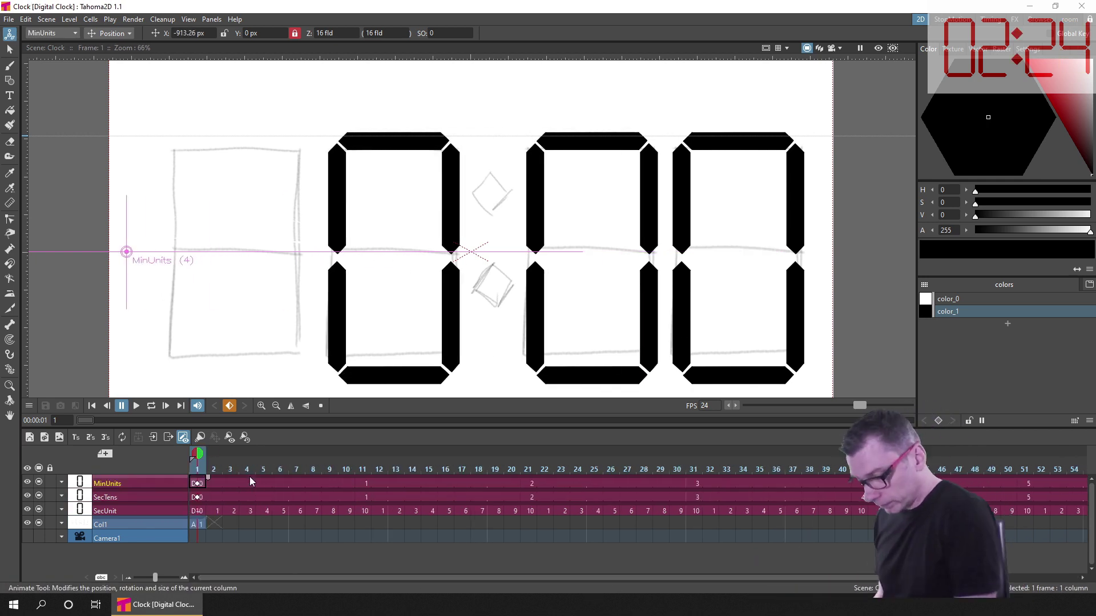
Step: Reframe the MinUnits cells on 1's and extend them to run from drawing 0 through 9
{"action": "left_click", "coordinate": [250, 478]}
{"action": "left_click", "coordinate": [76, 438]}
{"action": "left_click", "coordinate": [270, 484]}
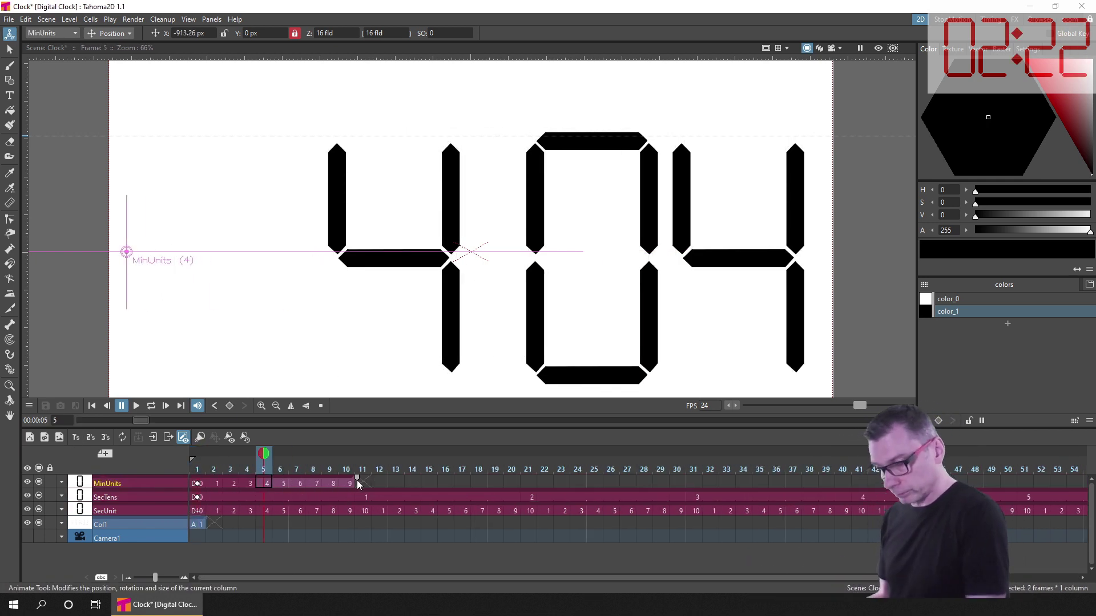
Step: Reframe the ten MinUnits cells to 60 steps with no empty inbetweens and scrub the timeline to check the minutes count
{"action": "left_click", "coordinate": [350, 483]}
{"action": "left_click_drag", "start_coordinate": [348, 483], "coordinate": [200, 483]}
{"action": "right_click", "coordinate": [271, 478]}
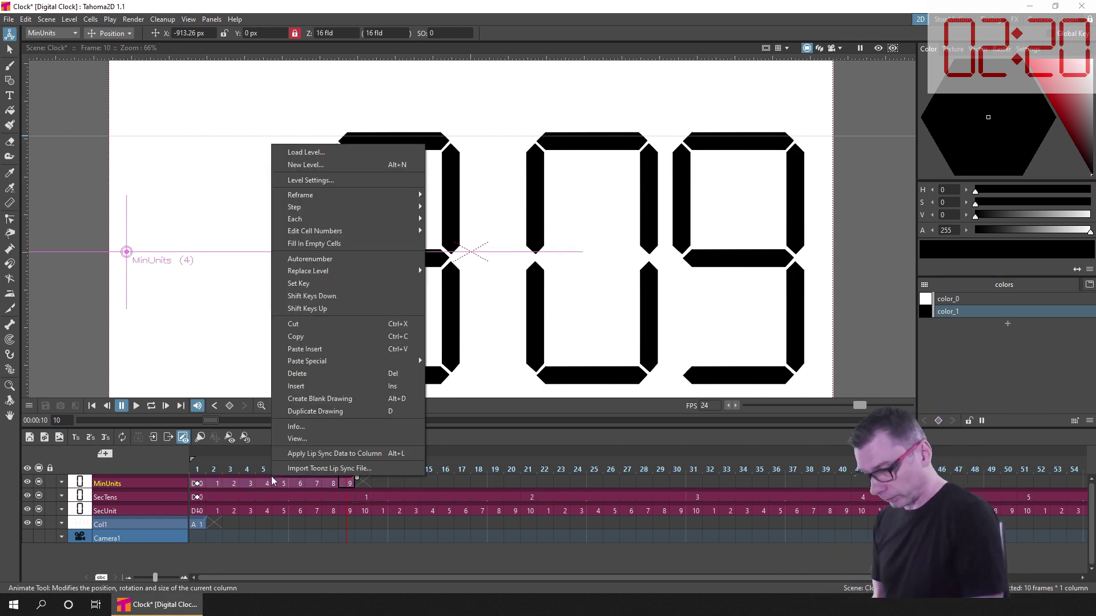
{"action": "mouse_move", "coordinate": [309, 195]}
{"action": "left_click", "coordinate": [534, 248]}
{"action": "type", "text": "60"}
{"action": "left_click", "coordinate": [436, 267]}
{"action": "left_click_drag", "start_coordinate": [90, 420], "coordinate": [111, 421]}
{"action": "left_click_drag", "start_coordinate": [155, 578], "coordinate": [149, 579]}
{"action": "left_click_drag", "start_coordinate": [246, 577], "coordinate": [271, 577]}
{"action": "left_click_drag", "start_coordinate": [224, 456], "coordinate": [713, 468]}
{"action": "left_click_drag", "start_coordinate": [149, 577], "coordinate": [154, 577]}
{"action": "left_click_drag", "start_coordinate": [284, 577], "coordinate": [246, 577]}
Step: Select the SecTens cells and repeat them 9 times to cover the length of the MinUnits column
{"action": "left_click", "coordinate": [200, 497]}
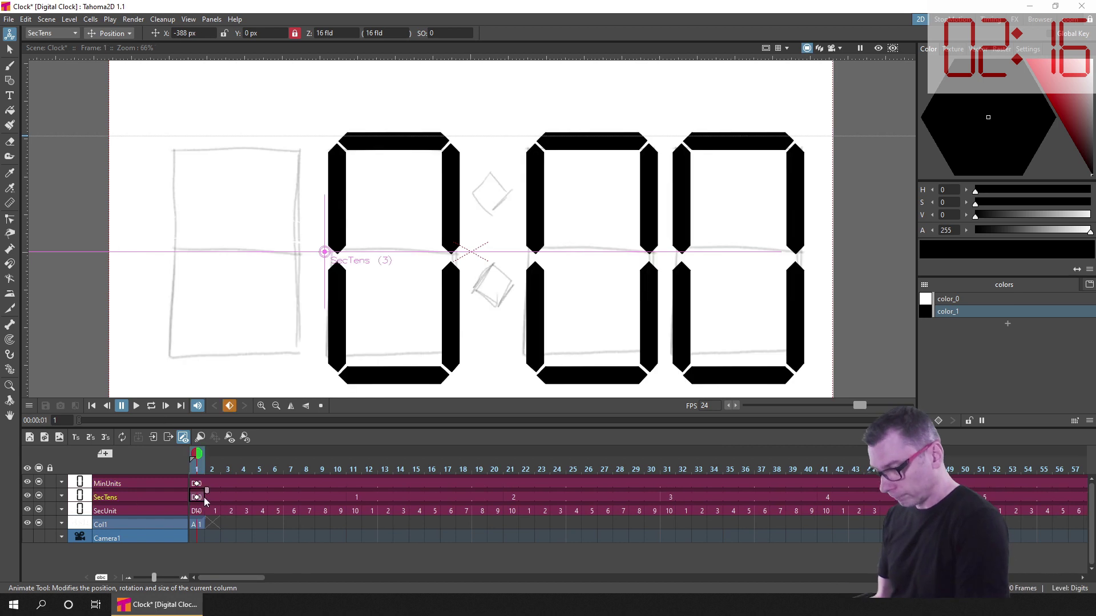
{"action": "left_click", "coordinate": [204, 506]}
{"action": "left_click", "coordinate": [251, 491]}
{"action": "right_click", "coordinate": [251, 491]}
{"action": "mouse_move", "coordinate": [325, 246]}
{"action": "left_click", "coordinate": [467, 287]}
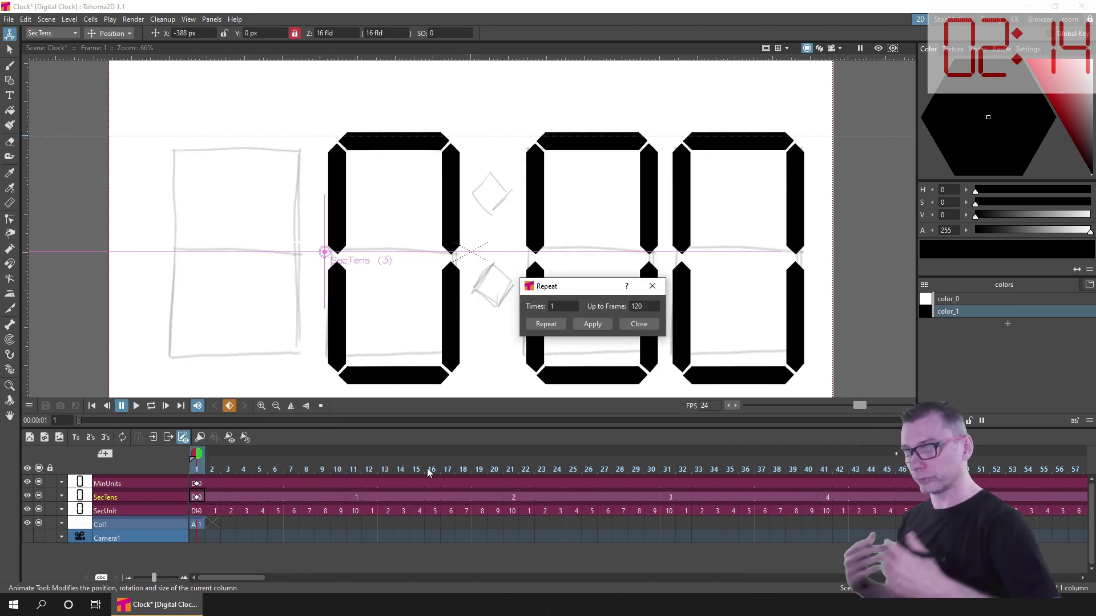
{"action": "left_click", "coordinate": [563, 307]}
{"action": "type", "text": "9"}
{"action": "left_click", "coordinate": [546, 324]}
Step: Repeat the SecUnit cells to match the length of the SecTens column and scrub the timeline to check the count
{"action": "left_click", "coordinate": [228, 506]}
{"action": "right_click", "coordinate": [237, 506]}
{"action": "left_click", "coordinate": [425, 301]}
{"action": "left_click_drag", "start_coordinate": [227, 578], "coordinate": [306, 577]}
{"action": "left_click_drag", "start_coordinate": [285, 467], "coordinate": [329, 469]}
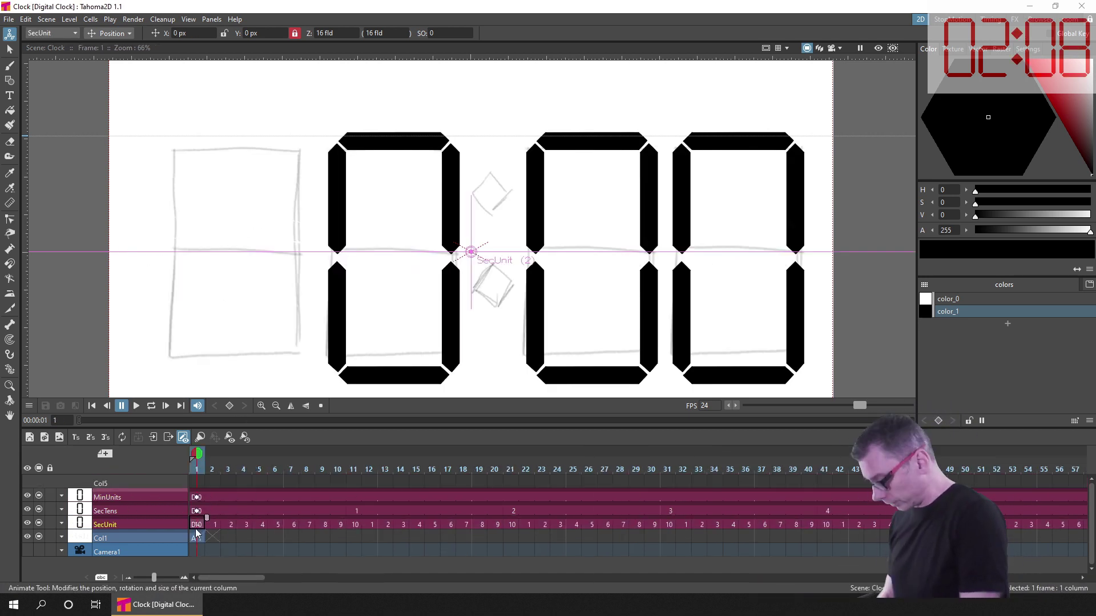
Step: Shift the zero digit in Col5 to X -1302.48 px, over the first digit box, and save the scene
{"action": "left_click_drag", "start_coordinate": [445, 372], "coordinate": [298, 371]}
{"action": "key", "text": "ctrl+s"}
Step: Add a closing zero cell at frame 601 in the SecUnit, SecTens and MinUnits columns
{"action": "left_click_drag", "start_coordinate": [231, 578], "coordinate": [1046, 578]}
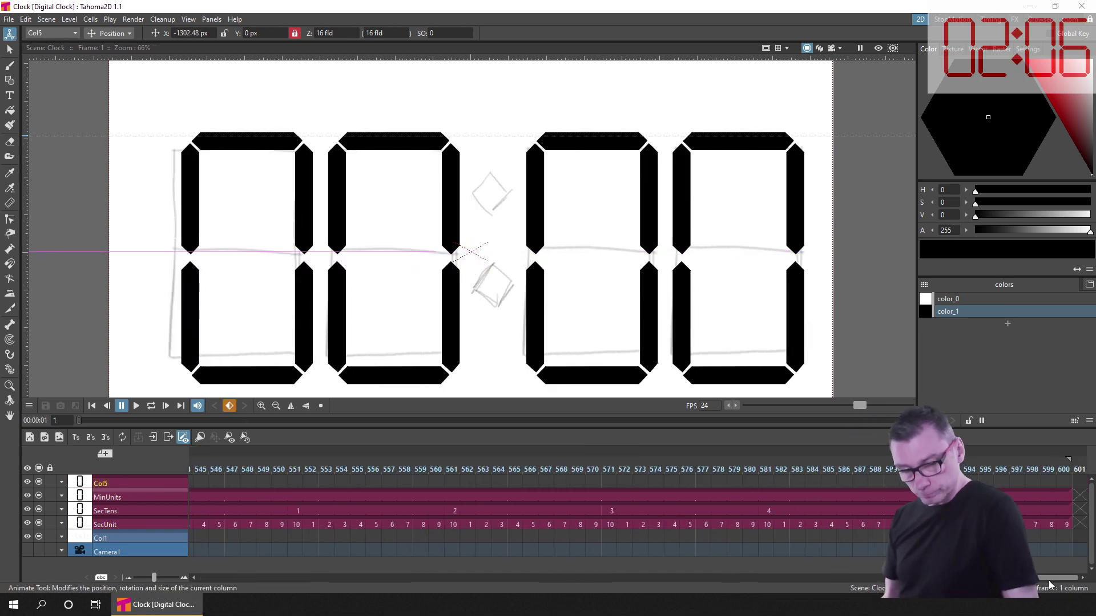
{"action": "left_click", "coordinate": [909, 484]}
{"action": "left_click", "coordinate": [895, 524]}
{"action": "left_click", "coordinate": [910, 512]}
{"action": "left_click", "coordinate": [910, 498]}
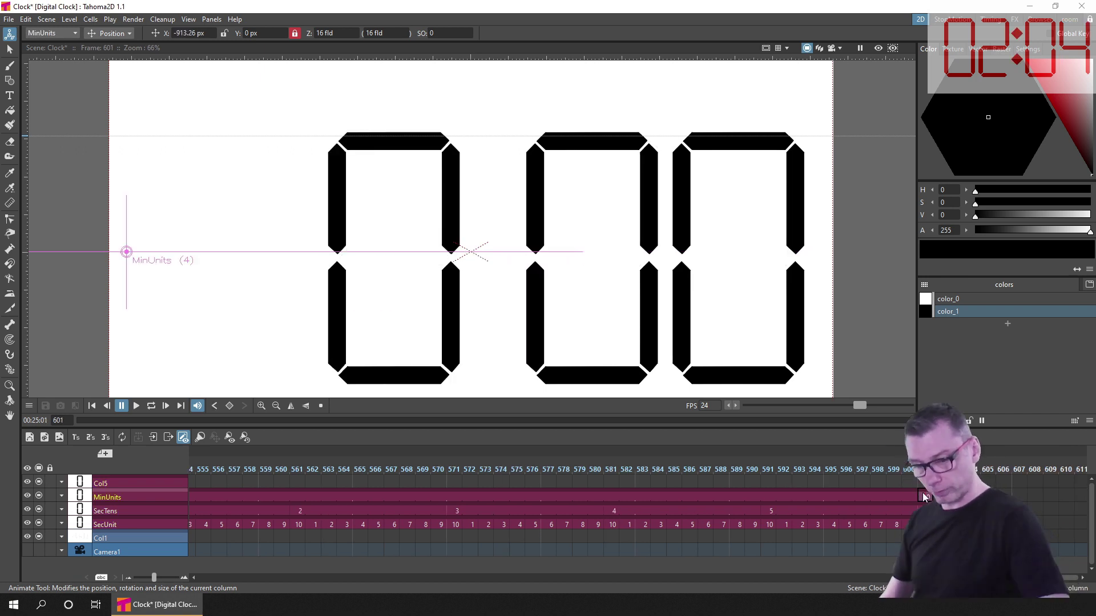
Step: Repeat Col5's zero cell up to frame 601, set its last cell to drawing 1, rename it MinTens and save
{"action": "mouse_move", "coordinate": [1047, 578]}
{"action": "left_mouse_down"}
{"action": "mouse_move", "coordinate": [231, 578]}
{"action": "mouse_move", "coordinate": [1062, 578]}
{"action": "left_mouse_up"}
{"action": "left_click", "coordinate": [196, 483]}
{"action": "right_click", "coordinate": [196, 482]}
{"action": "right_click", "coordinate": [192, 483]}
{"action": "left_click", "coordinate": [437, 294]}
{"action": "type", "text": "601"}
{"action": "key", "text": "Return"}
{"action": "left_click", "coordinate": [1062, 483]}
{"action": "type", "text": "1"}
{"action": "key", "text": "ctrl+s"}
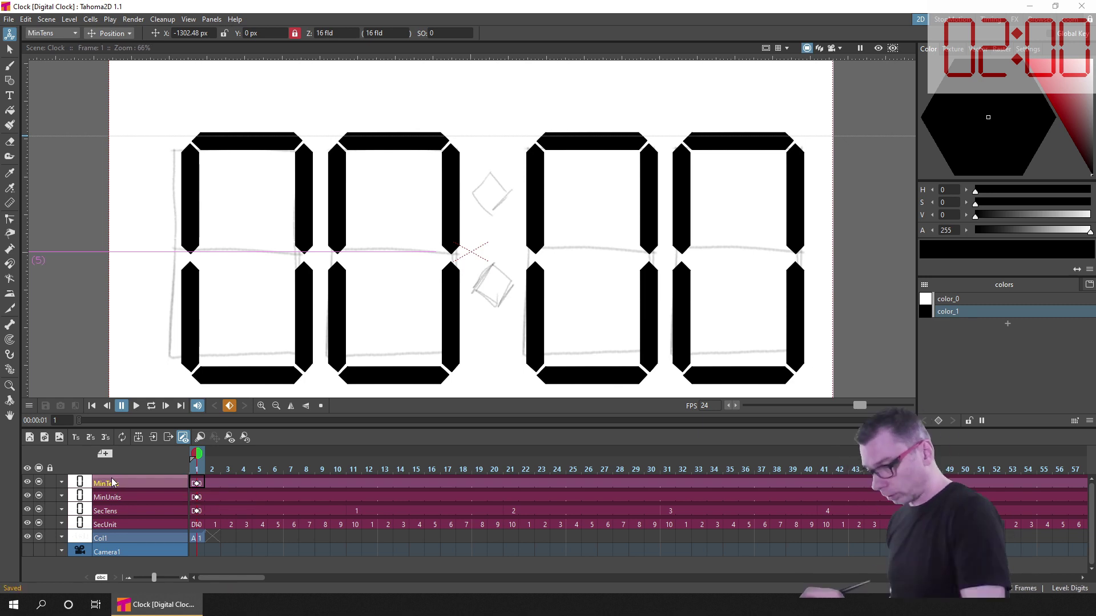
Step: Create a vector level named Dots and draw a black-filled square over the upper sketched separator dot
{"action": "left_click", "coordinate": [29, 437]}
{"action": "type", "text": "Dots"}
{"action": "key", "text": "Return"}
{"action": "left_click", "coordinate": [9, 80]}
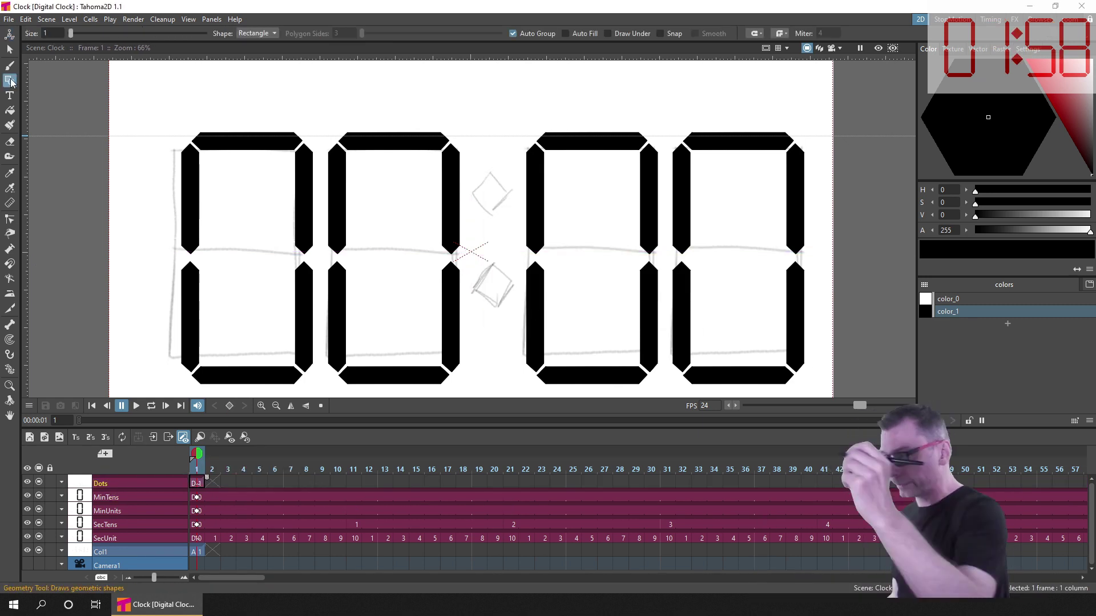
{"action": "left_click_drag", "start_coordinate": [471, 176], "coordinate": [505, 211]}
{"action": "left_click", "coordinate": [10, 110]}
{"action": "left_click", "coordinate": [488, 194]}
Step: Rotate the square 45° into a diamond and nudge it into place midway between the minute and second digits
{"action": "left_click", "coordinate": [9, 50]}
{"action": "left_click", "coordinate": [489, 194]}
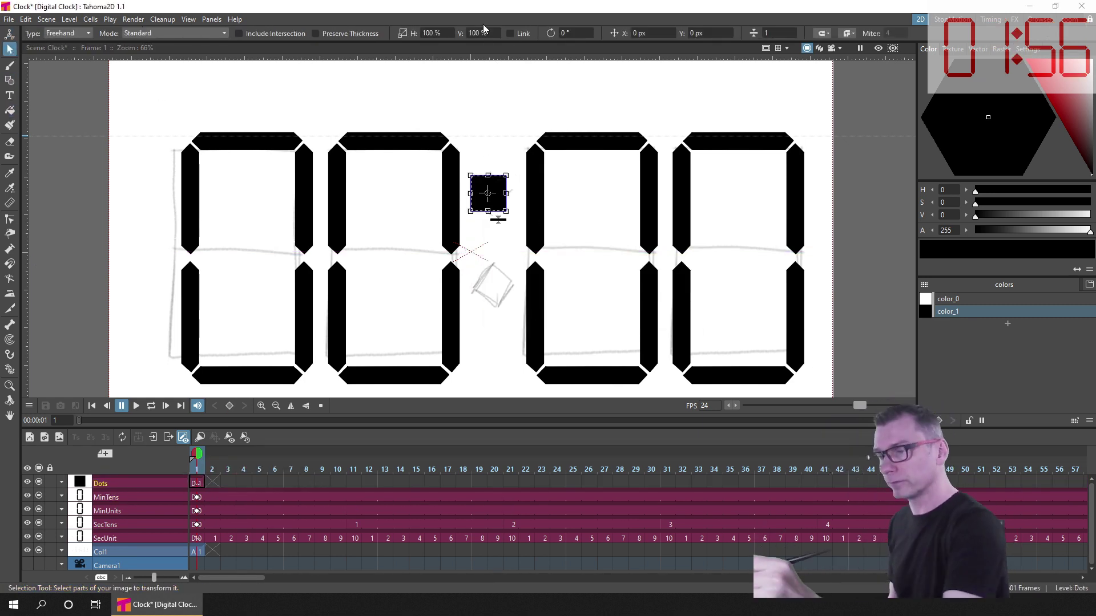
{"action": "type", "text": "45"}
{"action": "key", "text": "Return"}
{"action": "left_click", "coordinate": [506, 161]}
{"action": "left_click", "coordinate": [490, 195]}
{"action": "key", "text": "Right"}
{"action": "key", "text": "Right"}
{"action": "key", "text": "Right"}
{"action": "key", "text": "Right"}
{"action": "key", "text": "Right"}
{"action": "key", "text": "Down"}
{"action": "key", "text": "Down"}
{"action": "key", "text": "Down"}
{"action": "key", "text": "Down"}
Step: Duplicate the diamond and move the copy straight down over the lower sketched separator dot
{"action": "key", "text": "ctrl+c"}
{"action": "key", "text": "ctrl+v"}
{"action": "key", "text": "Left"}
{"action": "key", "text": "Left"}
{"action": "key", "text": "Left"}
{"action": "key", "text": "Left"}
{"action": "key", "text": "Left"}
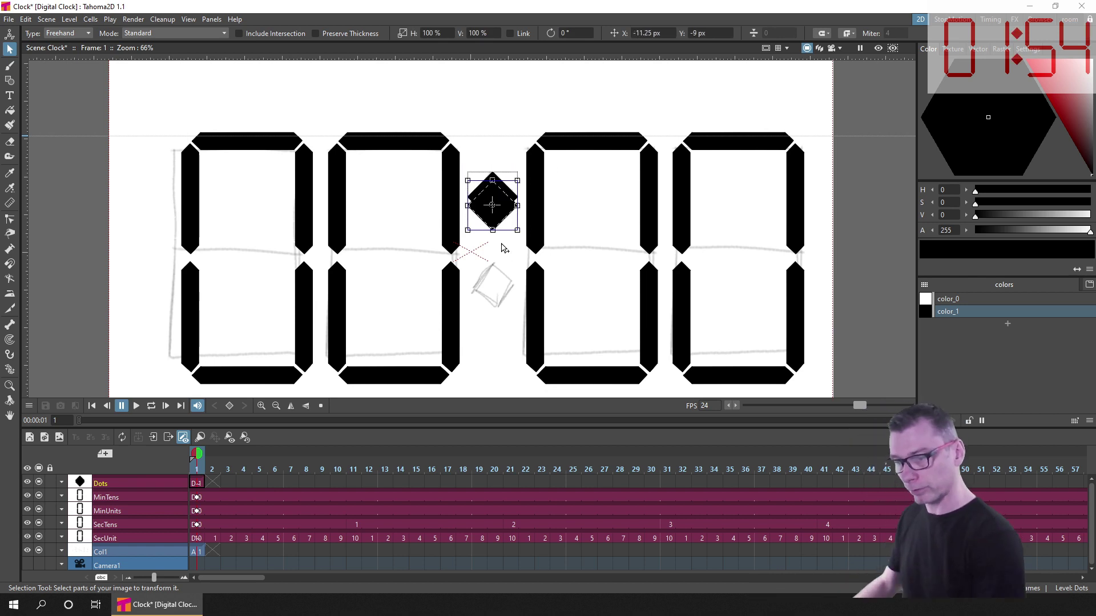
{"action": "key", "text": "shift+Down"}
{"action": "key", "text": "shift+Down"}
{"action": "key", "text": "shift+Down"}
{"action": "key", "text": "shift+Down"}
{"action": "key", "text": "shift+Down"}
{"action": "key", "text": "shift+Down"}
{"action": "key", "text": "shift+Down"}
{"action": "key", "text": "shift+Down"}
{"action": "key", "text": "shift+Down"}
{"action": "key", "text": "shift+Down"}
{"action": "key", "text": "shift+Down"}
{"action": "key", "text": "shift+Down"}
{"action": "key", "text": "Down"}
{"action": "key", "text": "Down"}
{"action": "key", "text": "Down"}
{"action": "key", "text": "Down"}
Step: Deselect the diamonds, hide the sketch column Col1 and save the scene
{"action": "left_click", "coordinate": [503, 248]}
{"action": "left_click", "coordinate": [36, 550]}
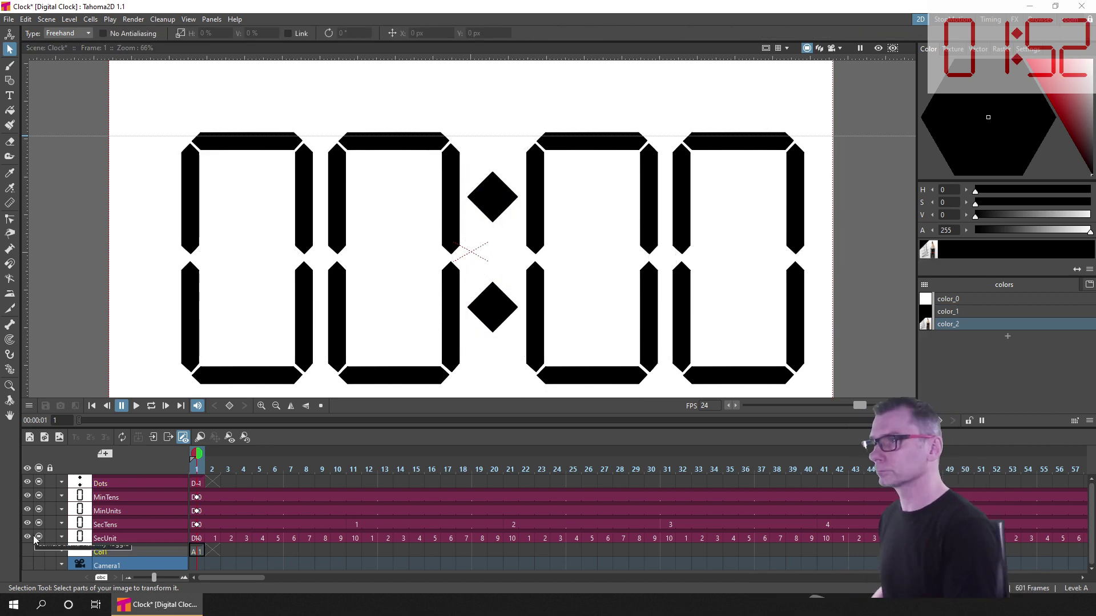
{"action": "key", "text": "ctrl+s"}
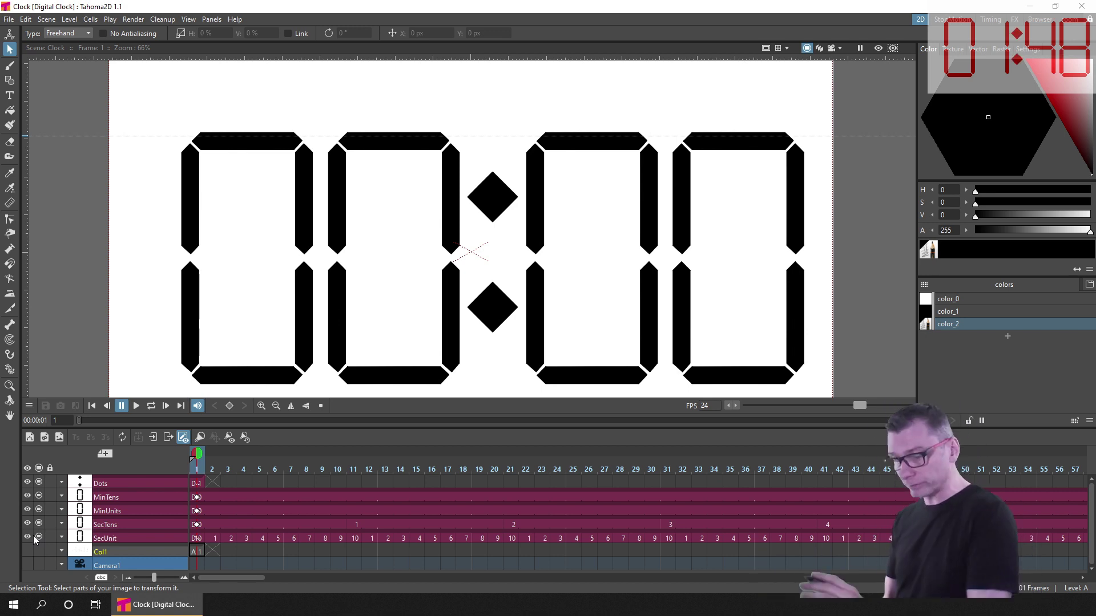
Step: Repeat the Dots cell up to frame 600, save the scene and check the display at frame 601
{"action": "left_click", "coordinate": [200, 482]}
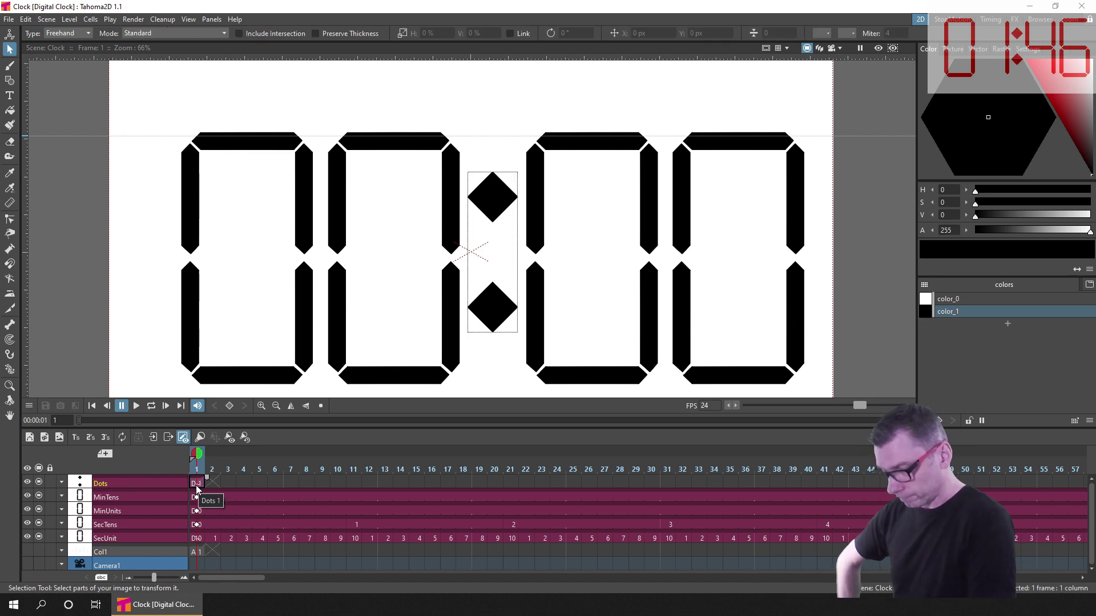
{"action": "right_click", "coordinate": [193, 485]}
{"action": "mouse_move", "coordinate": [256, 237]}
{"action": "left_click", "coordinate": [416, 280]}
{"action": "double_click", "coordinate": [641, 306]}
{"action": "type", "text": "600"}
{"action": "left_click", "coordinate": [547, 324]}
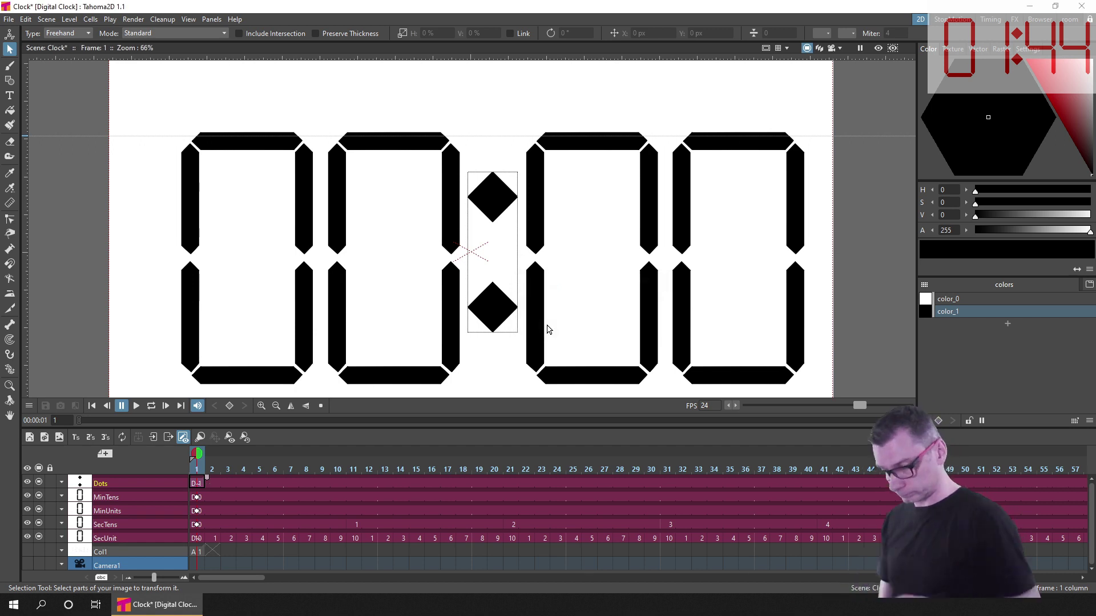
{"action": "key", "text": "ctrl+s"}
{"action": "left_click_drag", "start_coordinate": [234, 578], "coordinate": [197, 576]}
{"action": "left_click", "coordinate": [1064, 468]}
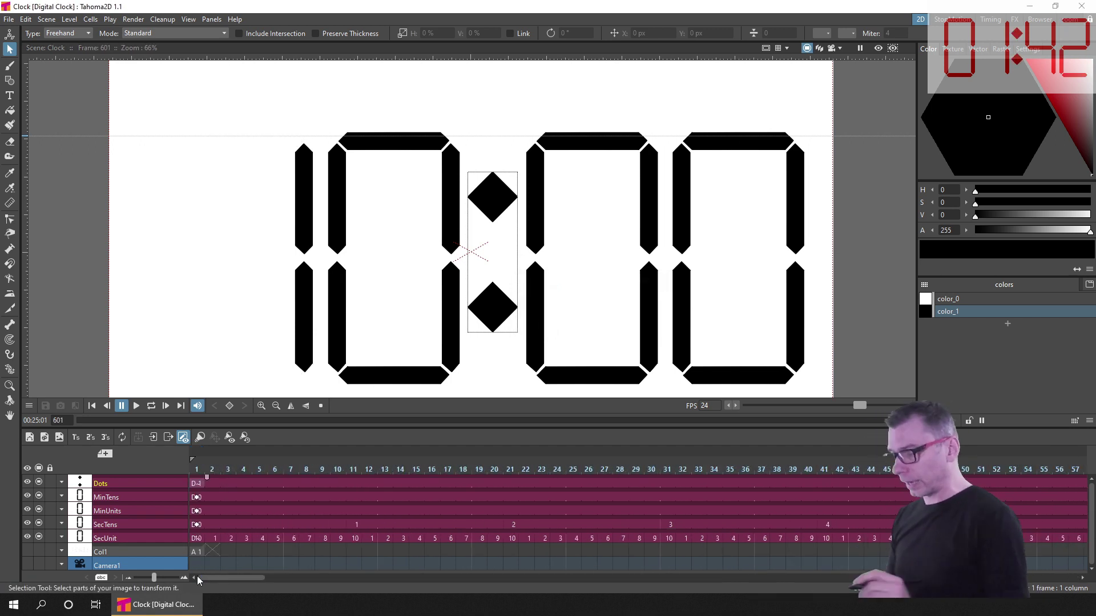
Step: Apply Step 2 to all cells of the Dots and MinTens columns
{"action": "left_click", "coordinate": [235, 482]}
{"action": "right_click", "coordinate": [266, 480]}
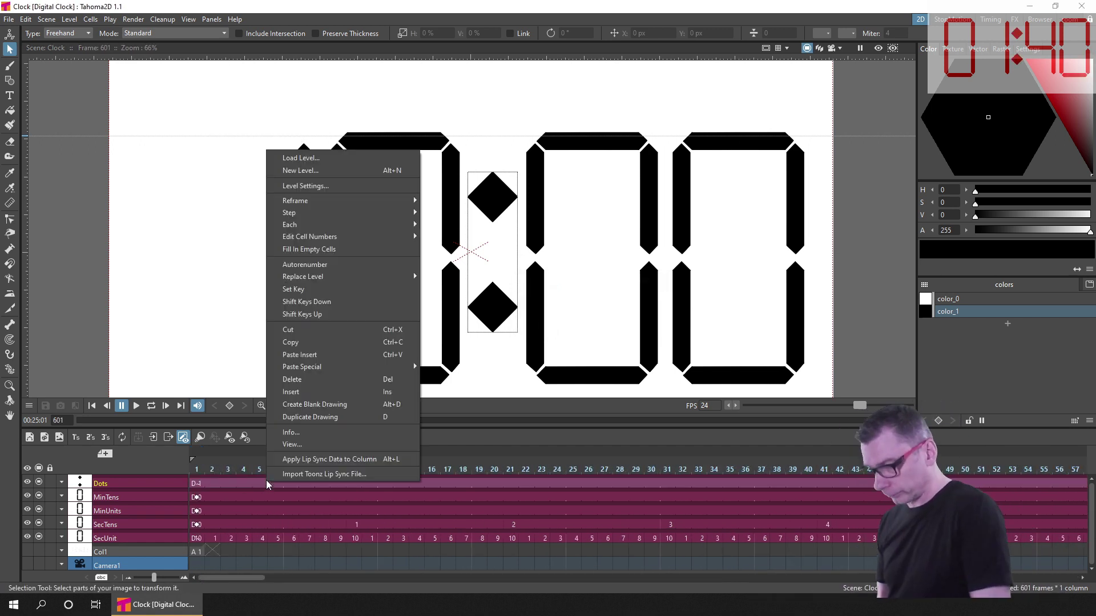
{"action": "mouse_move", "coordinate": [390, 214]}
{"action": "left_click", "coordinate": [477, 216]}
{"action": "left_click_drag", "start_coordinate": [216, 578], "coordinate": [162, 594]}
{"action": "left_click", "coordinate": [217, 492]}
{"action": "right_click", "coordinate": [217, 492]}
{"action": "left_click", "coordinate": [421, 223]}
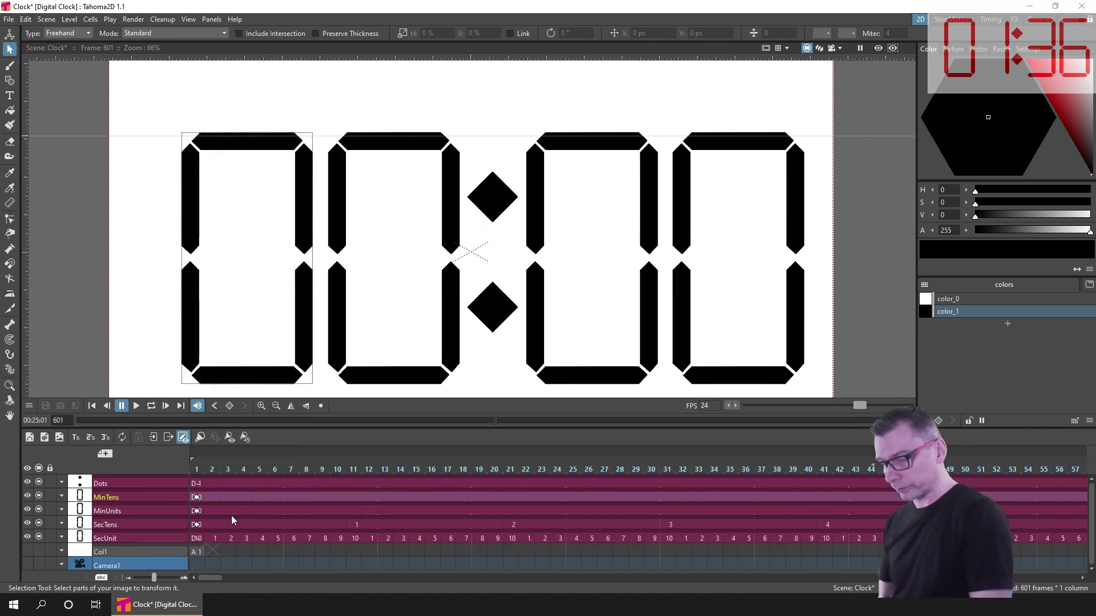
Step: Apply Step 2 to all cells of the MinUnits, SecTens and SecUnit columns, and save the scene
{"action": "left_click", "coordinate": [211, 506]}
{"action": "right_click", "coordinate": [214, 506]}
{"action": "left_click", "coordinate": [408, 237]}
{"action": "left_click", "coordinate": [229, 518]}
{"action": "right_click", "coordinate": [230, 518]}
{"action": "left_click", "coordinate": [411, 250]}
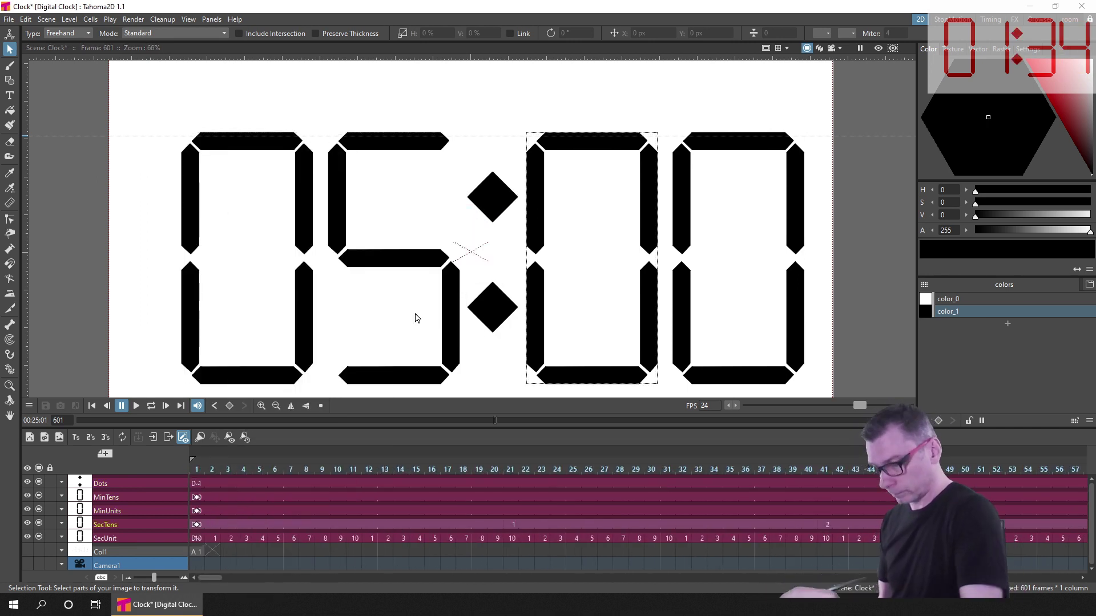
{"action": "left_click", "coordinate": [227, 532]}
{"action": "right_click", "coordinate": [227, 532]}
{"action": "mouse_move", "coordinate": [308, 262]}
{"action": "left_click", "coordinate": [400, 262]}
{"action": "key", "text": "ctrl+s"}
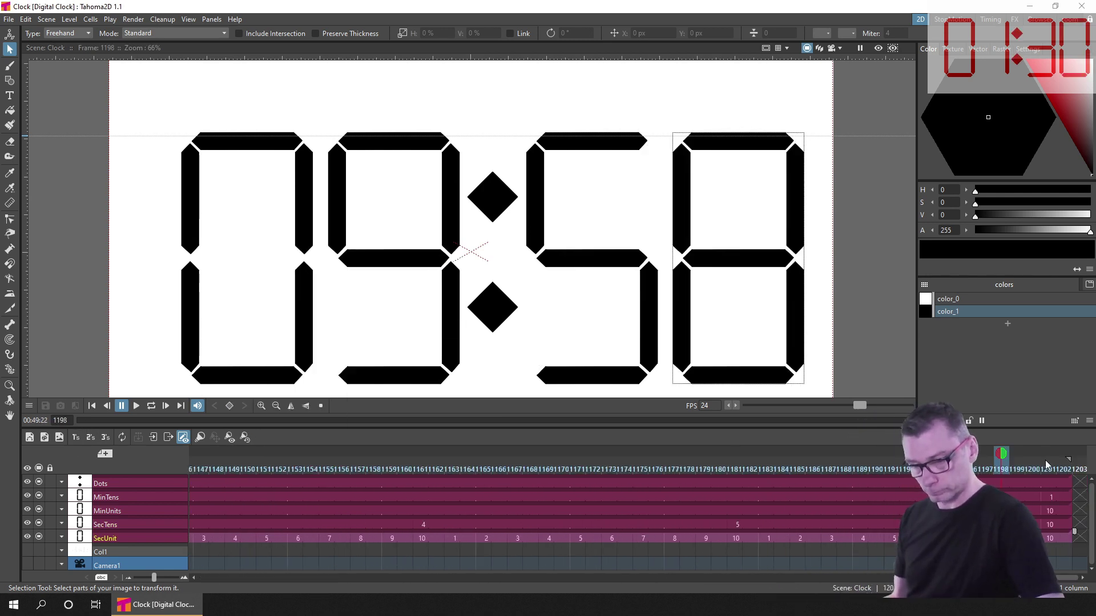
Step: Insert an empty cell at frame 2 of the Dots column and delete all the Dots cells after it
{"action": "left_click", "coordinate": [91, 406]}
{"action": "left_click", "coordinate": [194, 485]}
{"action": "left_click", "coordinate": [210, 483]}
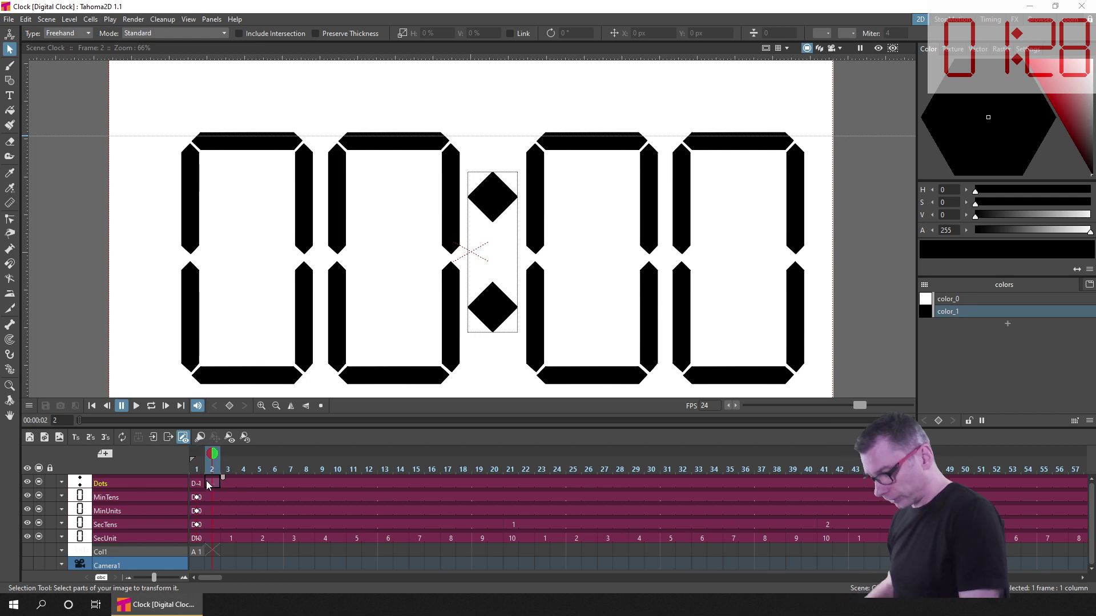
{"action": "key", "text": "Insert"}
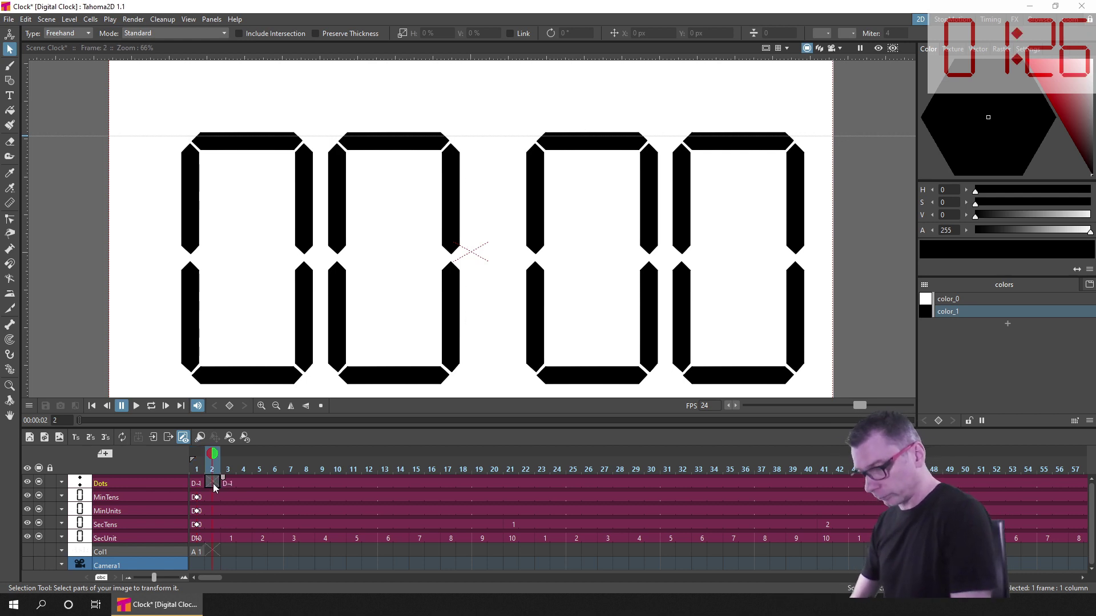
{"action": "left_click", "coordinate": [245, 477]}
{"action": "key", "text": "Delete"}
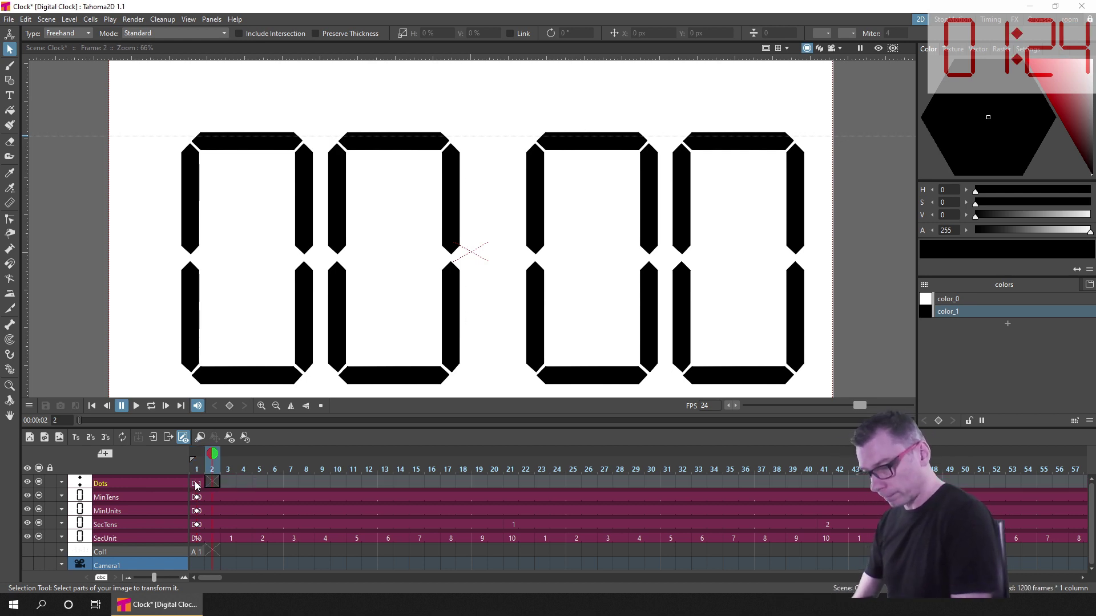
Step: Copy the Dots cells of frames 1 and 2, paste them at frame 3 and save the scene
{"action": "left_click", "coordinate": [196, 483]}
{"action": "left_click", "coordinate": [212, 483]}
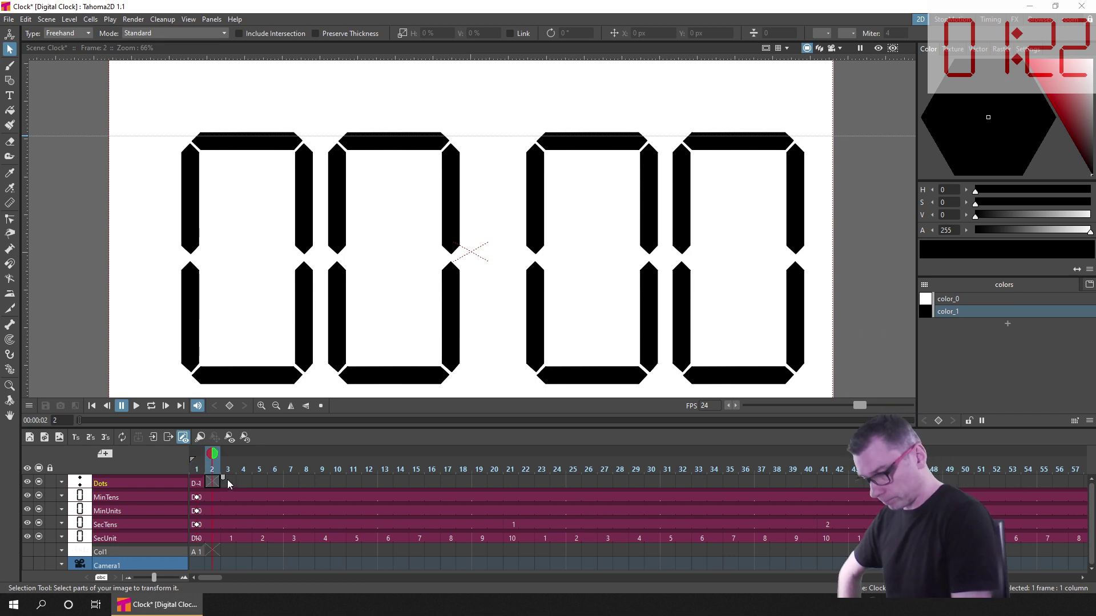
{"action": "left_click_drag", "start_coordinate": [197, 484], "coordinate": [220, 484]}
{"action": "key", "text": "ctrl+c"}
{"action": "left_click", "coordinate": [228, 483]}
{"action": "key", "text": "ctrl+v"}
{"action": "left_click", "coordinate": [257, 483]}
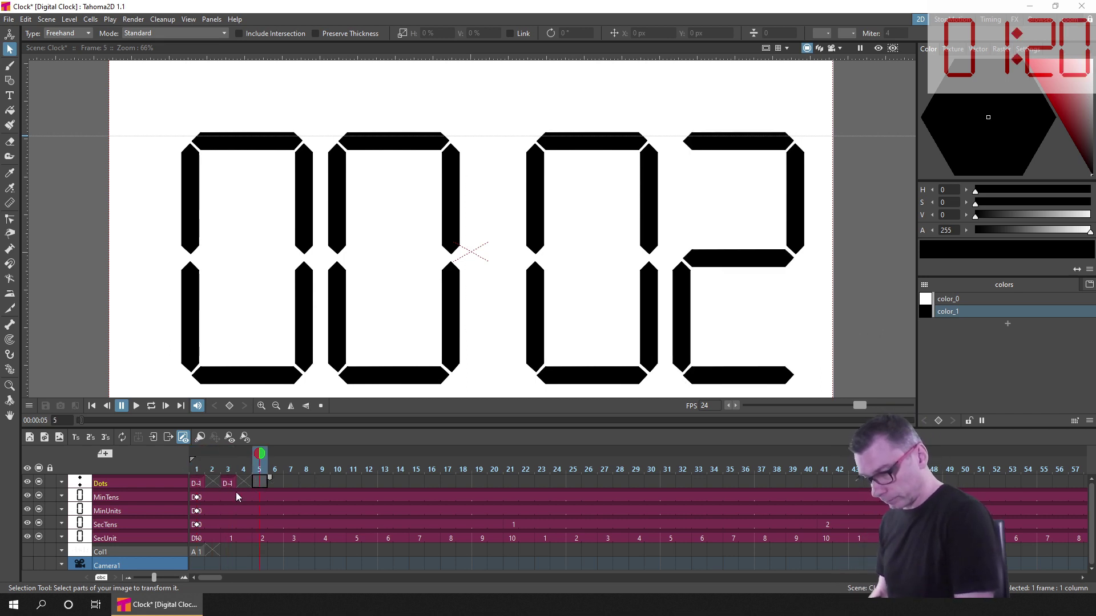
{"action": "key", "text": "ctrl+s"}
Step: Repeat the first four Dots cells up to frame 1200 so that the separator blinks
{"action": "left_click_drag", "start_coordinate": [196, 482], "coordinate": [247, 484]}
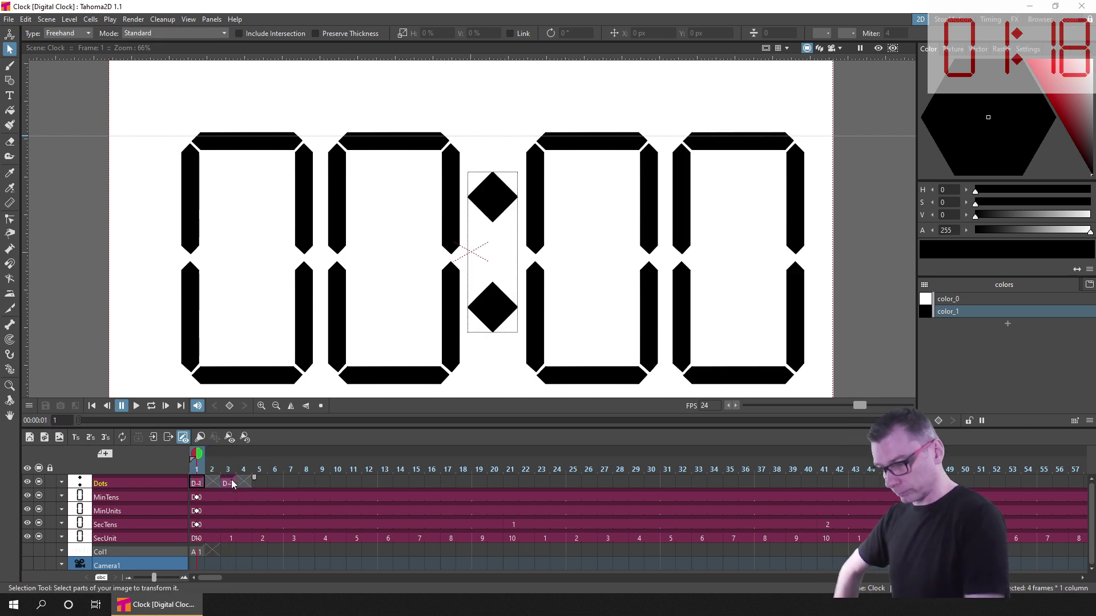
{"action": "right_click", "coordinate": [224, 483]}
{"action": "mouse_move", "coordinate": [343, 230]}
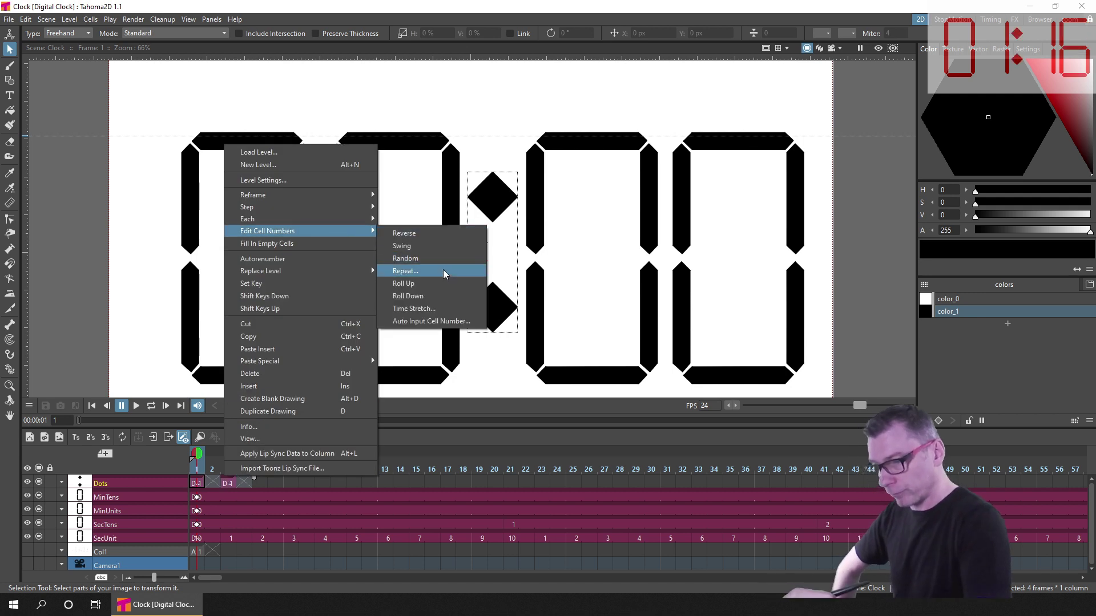
{"action": "left_click", "coordinate": [443, 266]}
{"action": "double_click", "coordinate": [652, 311]}
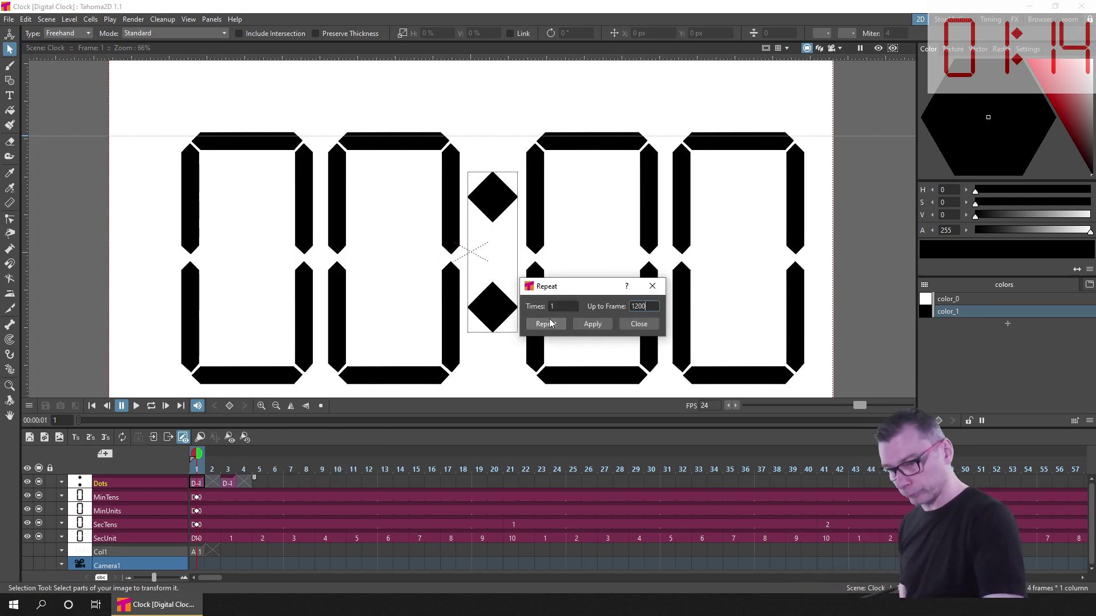
{"action": "left_click", "coordinate": [551, 326]}
Step: Copy a Dots cell into frame 1201, save the scene and scrub through the last frames to check the ending
{"action": "left_click_drag", "start_coordinate": [211, 578], "coordinate": [1084, 565]}
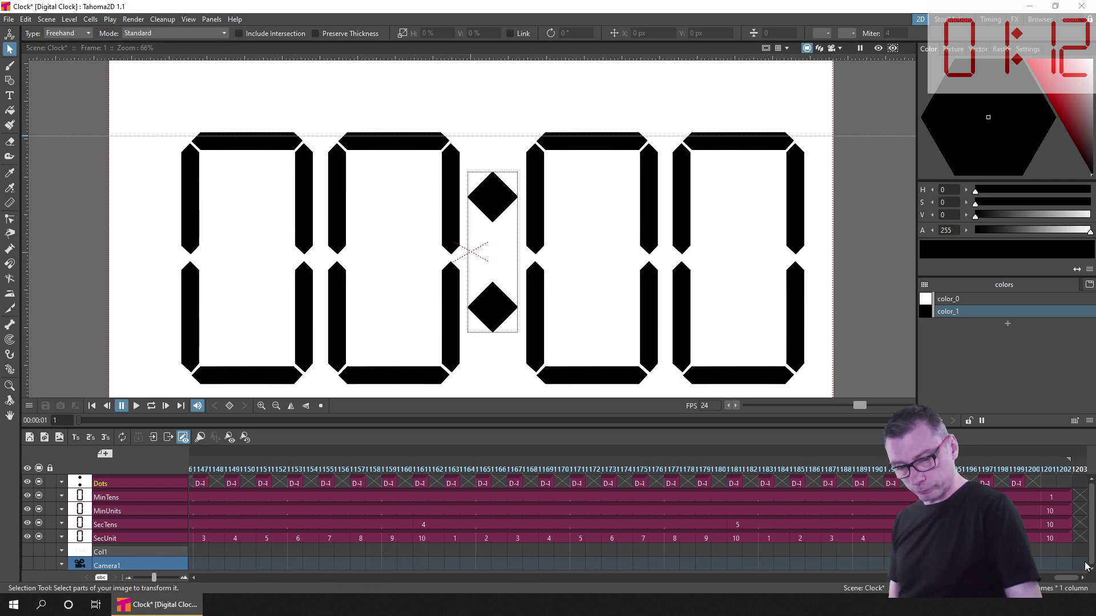
{"action": "left_click", "coordinate": [1019, 484]}
{"action": "left_click", "coordinate": [1051, 485]}
{"action": "key", "text": "ctrl+v"}
{"action": "key", "text": "ctrl+s"}
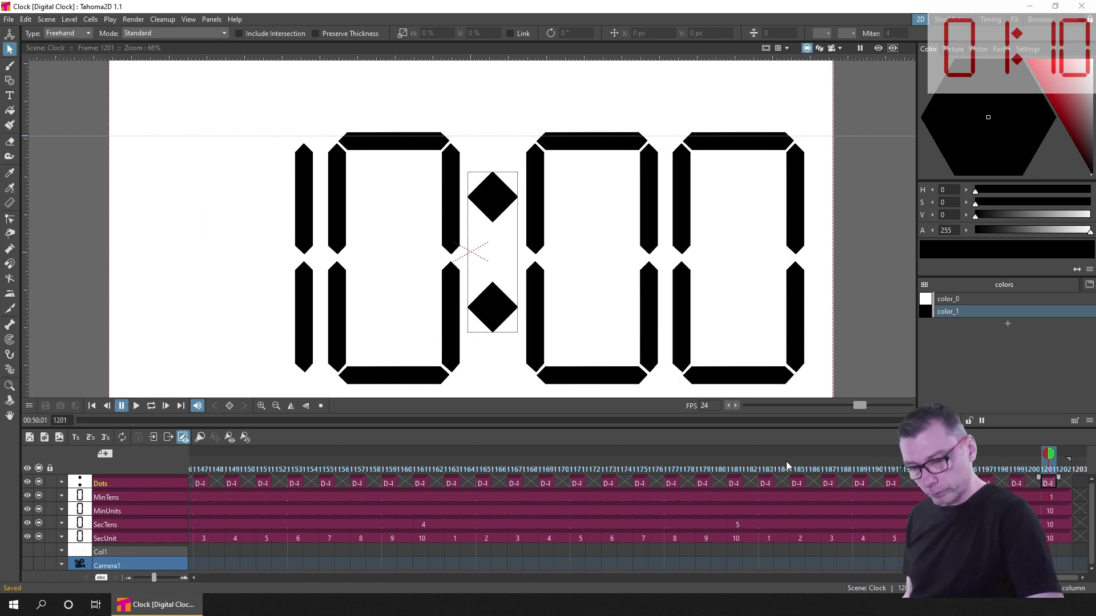
{"action": "left_click_drag", "start_coordinate": [792, 462], "coordinate": [876, 461]}
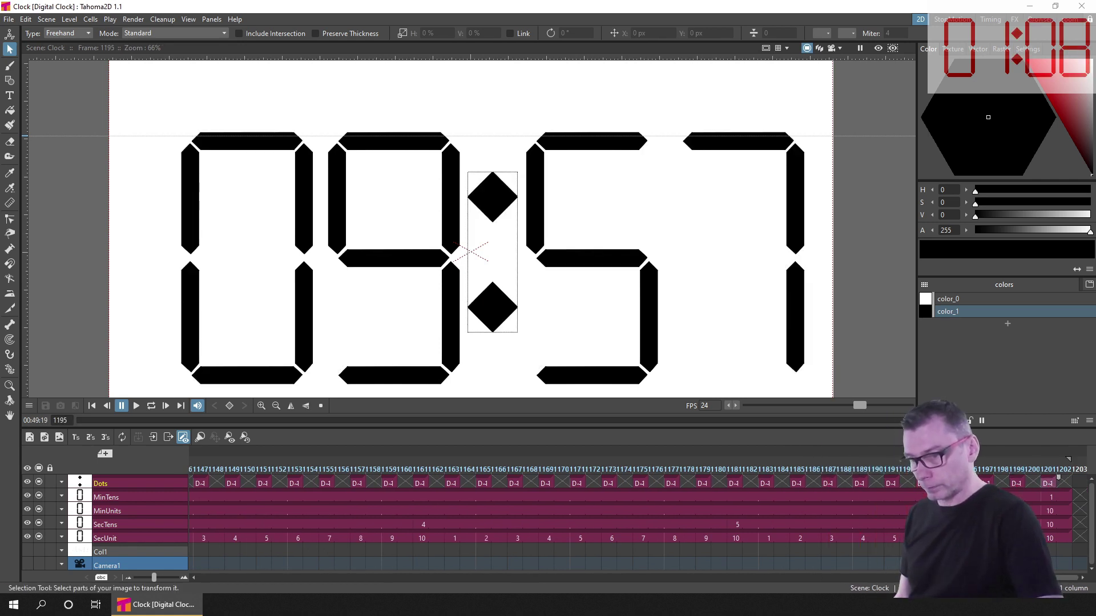
Step: Set playback to 2 FPS, preview the clock from the first frame, and return to the start and save
{"action": "left_click", "coordinate": [91, 407]}
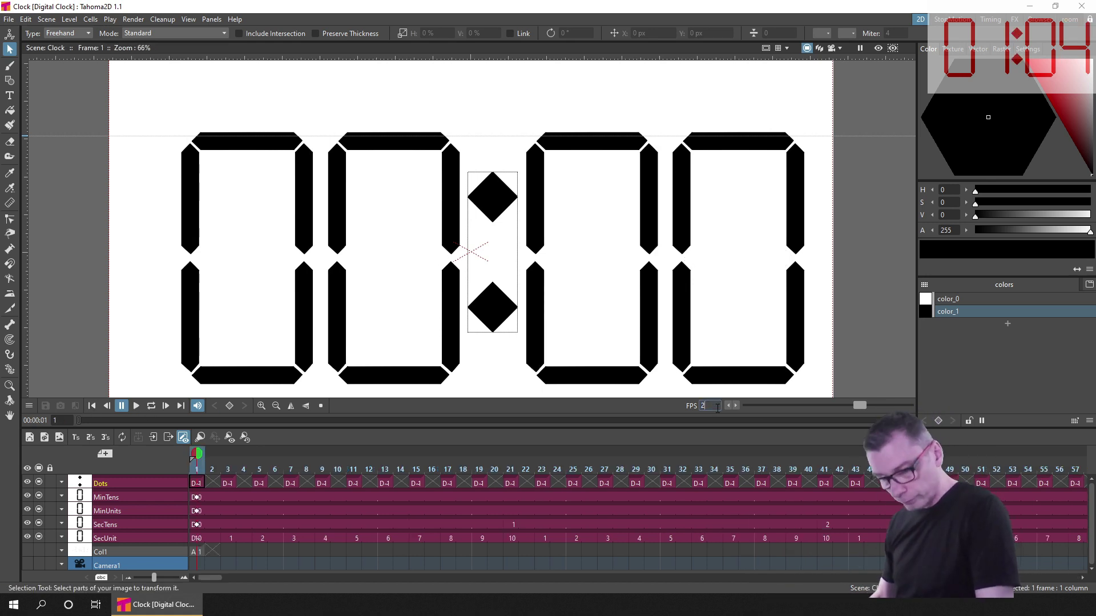
{"action": "left_click", "coordinate": [136, 405]}
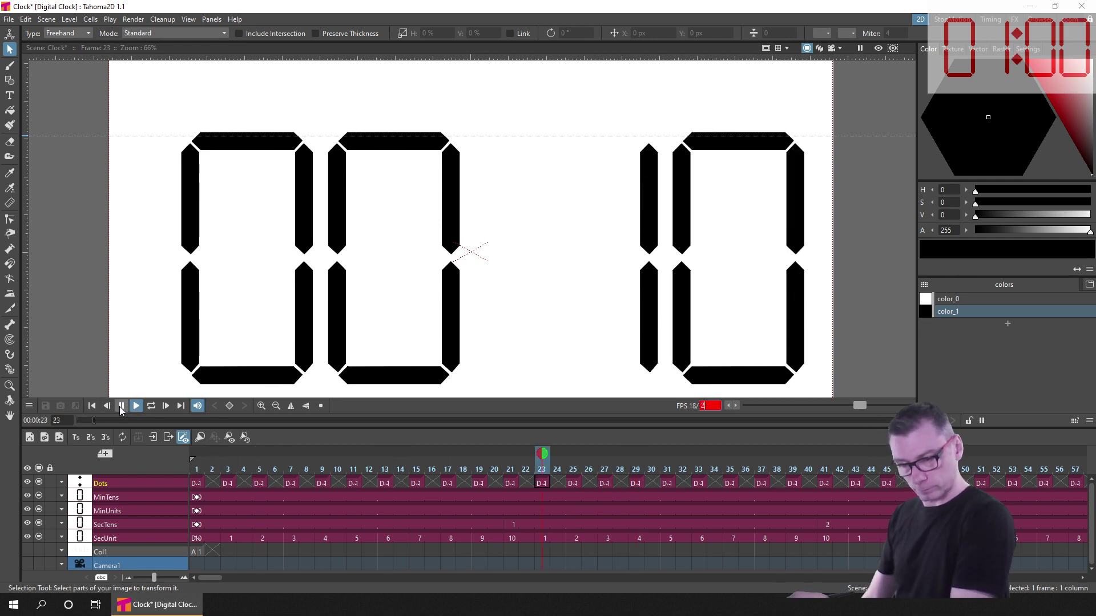
{"action": "left_click", "coordinate": [91, 406]}
{"action": "key", "text": "ctrl+s"}
Step: Set the scene's frame rate to 2 in the scene settings and close them
{"action": "left_click", "coordinate": [46, 20]}
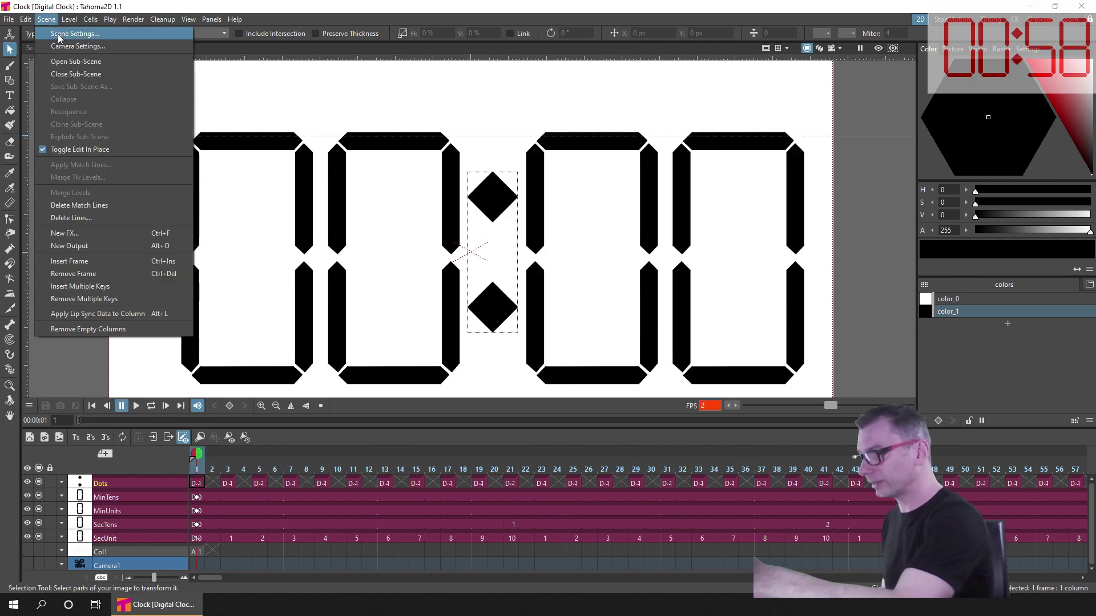
{"action": "left_click", "coordinate": [60, 34]}
{"action": "left_click", "coordinate": [853, 279]}
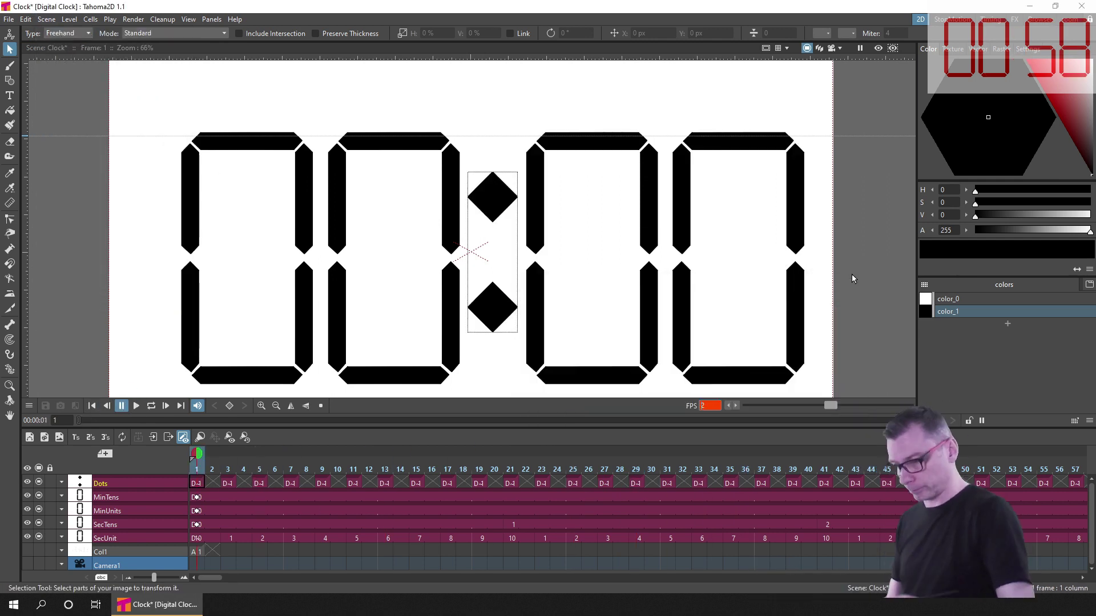
Step: Place the stop marker at frame 29 and save the scene
{"action": "left_click", "coordinate": [635, 468]}
{"action": "right_click", "coordinate": [636, 466]}
{"action": "left_click", "coordinate": [708, 262]}
{"action": "key", "text": "ctrl+s"}
Step: Render a preview of frames 1 to 29, play the clock in it, and close the preview
{"action": "left_click", "coordinate": [133, 20]}
{"action": "left_click", "coordinate": [138, 46]}
{"action": "right_click", "coordinate": [409, 470]}
{"action": "left_click", "coordinate": [501, 529]}
{"action": "scroll", "coordinate": [571, 342], "scroll_direction": "down", "scroll_amount": 5}
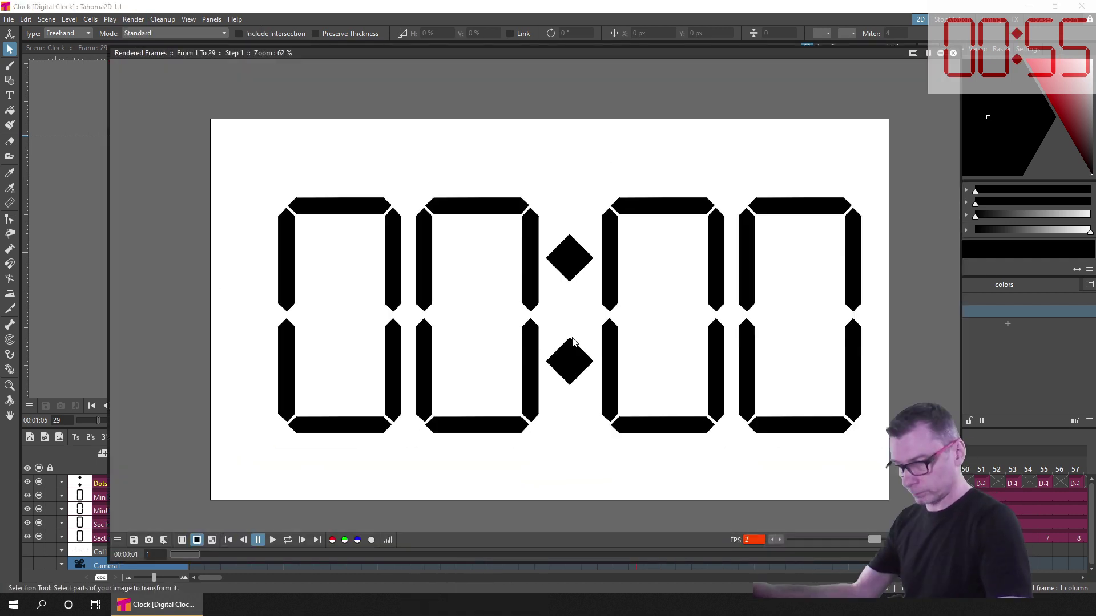
{"action": "left_click", "coordinate": [270, 542]}
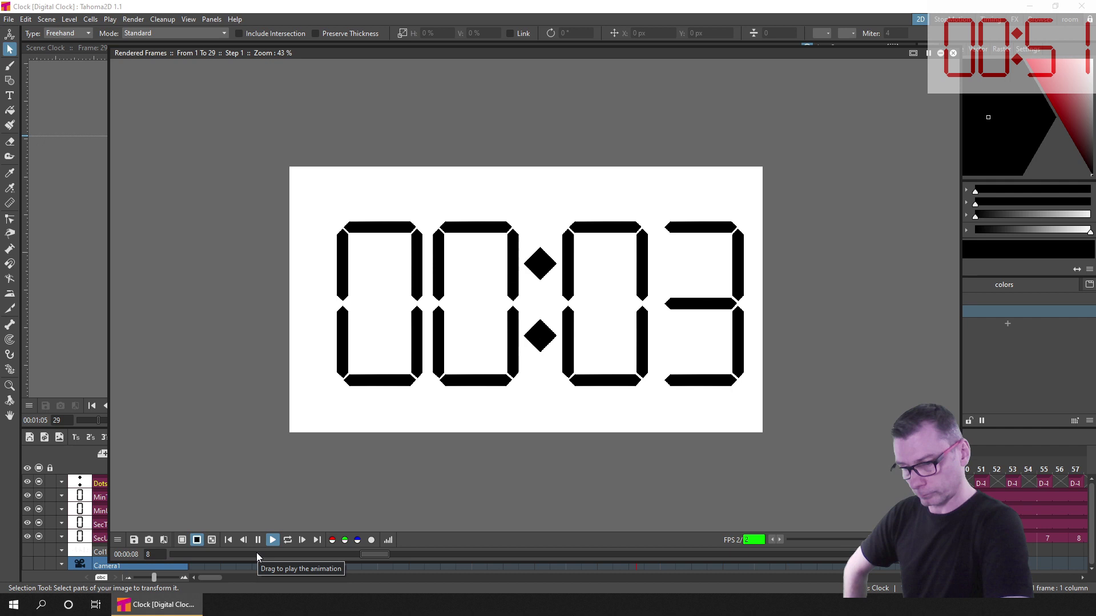
{"action": "left_click", "coordinate": [953, 53]}
{"action": "left_click", "coordinate": [190, 468]}
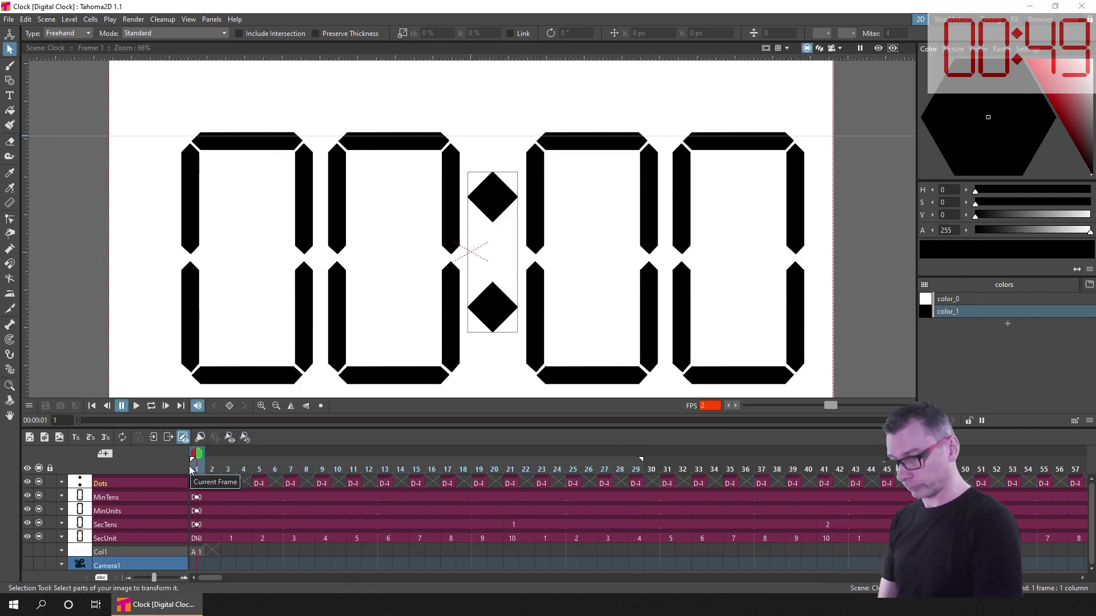
Step: Create a new scene and save it as 5MinTimer
{"action": "left_click", "coordinate": [9, 19]}
{"action": "left_click", "coordinate": [18, 33]}
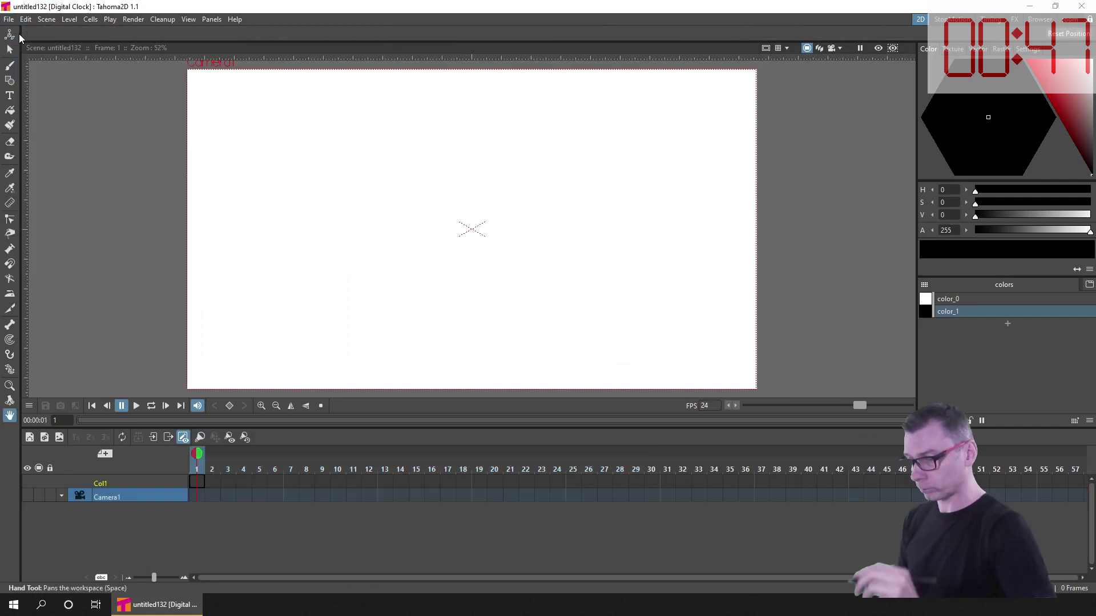
{"action": "key", "text": "ctrl+s"}
{"action": "left_click", "coordinate": [396, 465]}
{"action": "left_click", "coordinate": [714, 483]}
Step: Load the Clock scene into 5MinTimer as a sub-scene
{"action": "left_click", "coordinate": [9, 18]}
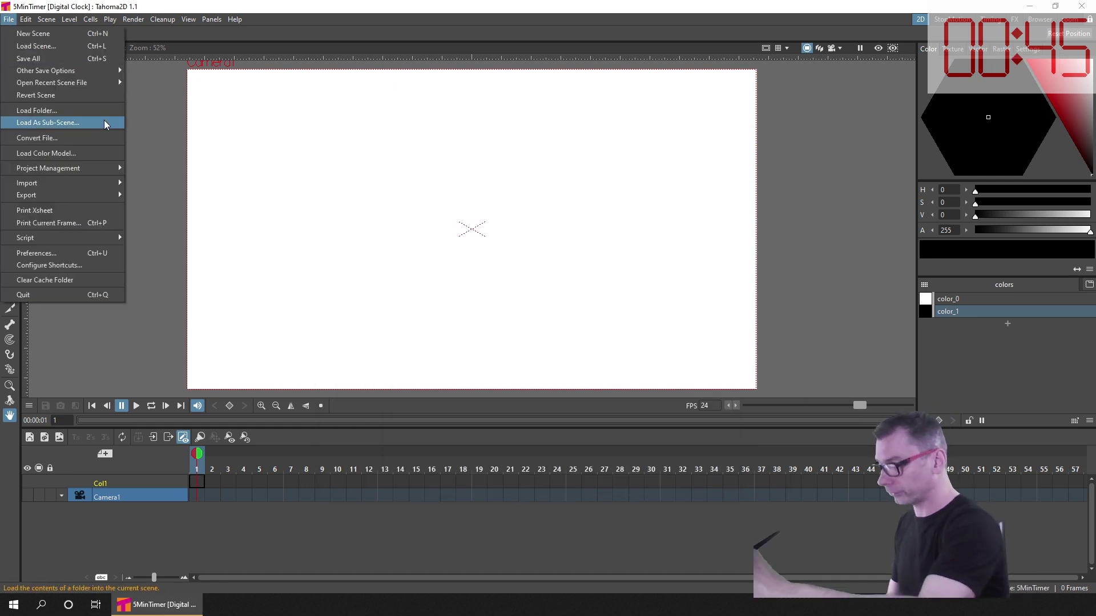
{"action": "left_click", "coordinate": [118, 123]}
{"action": "double_click", "coordinate": [686, 200]}
{"action": "left_click", "coordinate": [547, 318]}
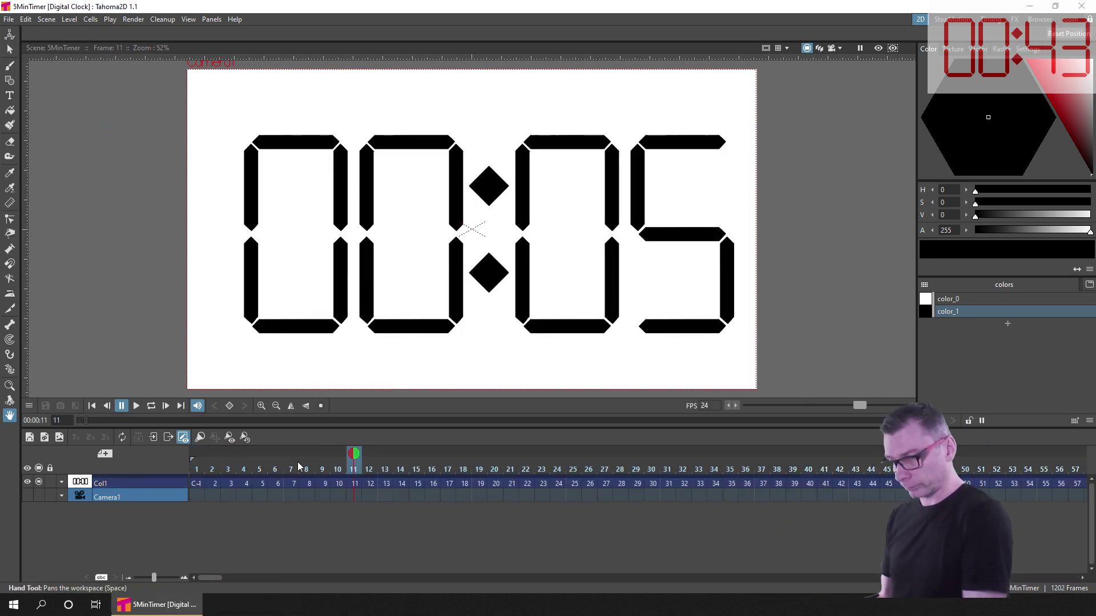
Step: Reverse all cells of the sub-scene column so that the clock counts down
{"action": "key", "text": "ctrl+a"}
{"action": "right_click", "coordinate": [226, 479]}
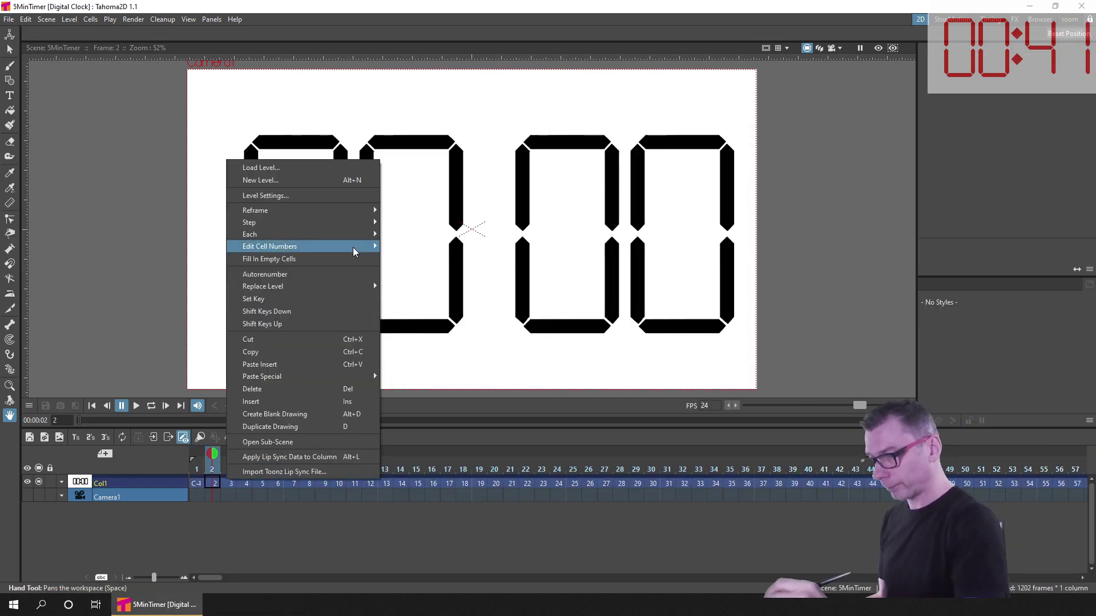
{"action": "mouse_move", "coordinate": [355, 249]}
{"action": "left_click", "coordinate": [453, 247]}
Step: Find the 05:00 cell around frame 602 and delete the countdown cells that come before it
{"action": "left_click_drag", "start_coordinate": [211, 580], "coordinate": [653, 580]}
{"action": "left_click", "coordinate": [350, 484]}
{"action": "left_click", "coordinate": [364, 484]}
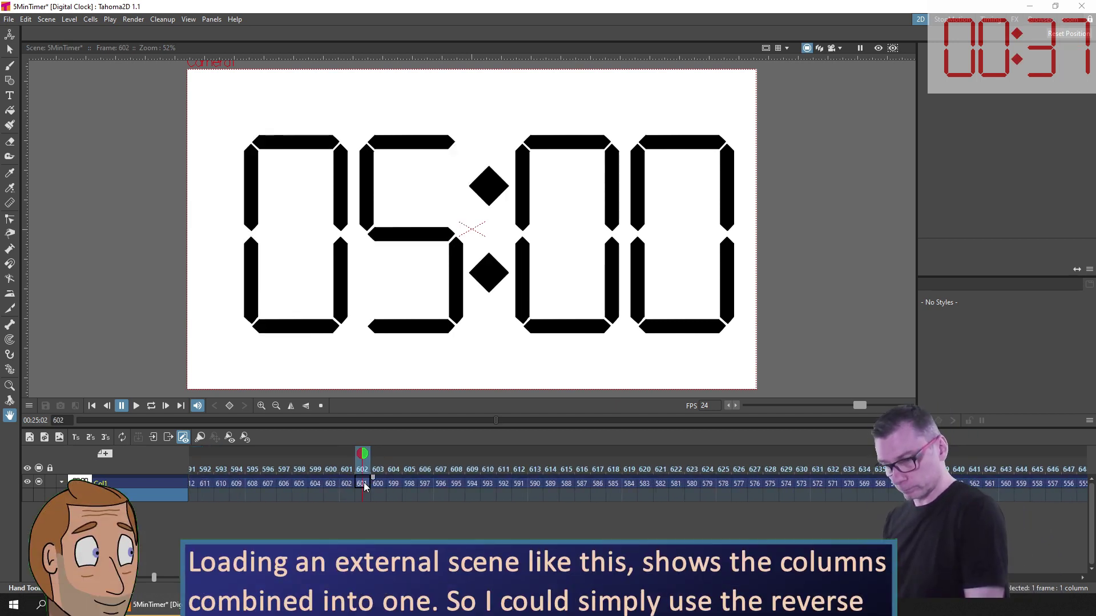
{"action": "left_click", "coordinate": [348, 483]}
{"action": "left_click", "coordinate": [332, 483]}
{"action": "key", "text": "Delete"}
Step: Move the remaining countdown cells near the start of the timeline and save the scene
{"action": "left_click", "coordinate": [317, 478]}
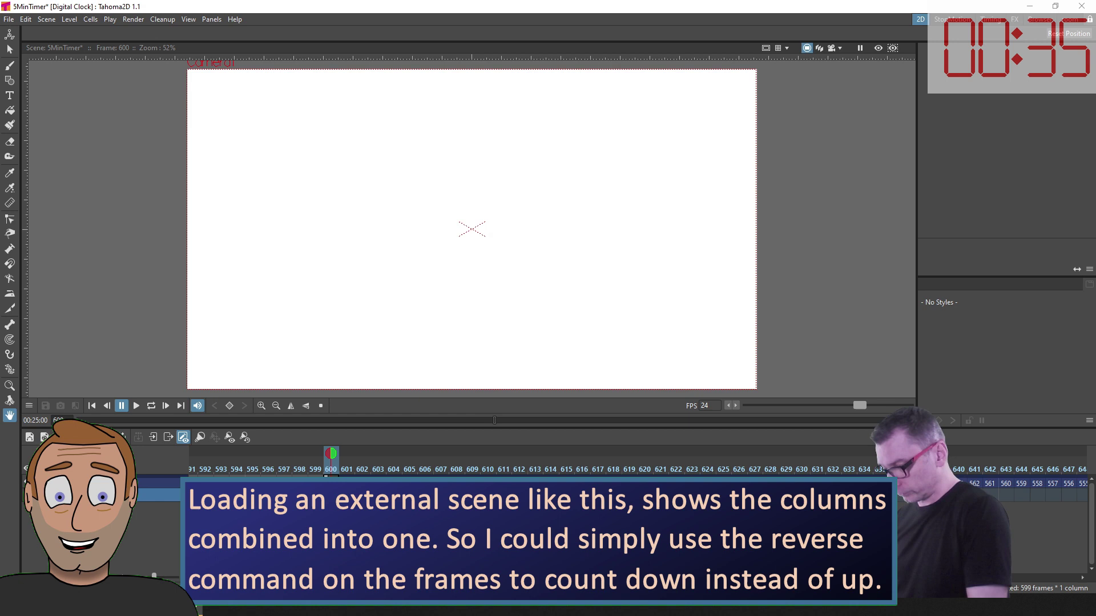
{"action": "scroll", "coordinate": [348, 451], "scroll_direction": "down", "scroll_amount": 3}
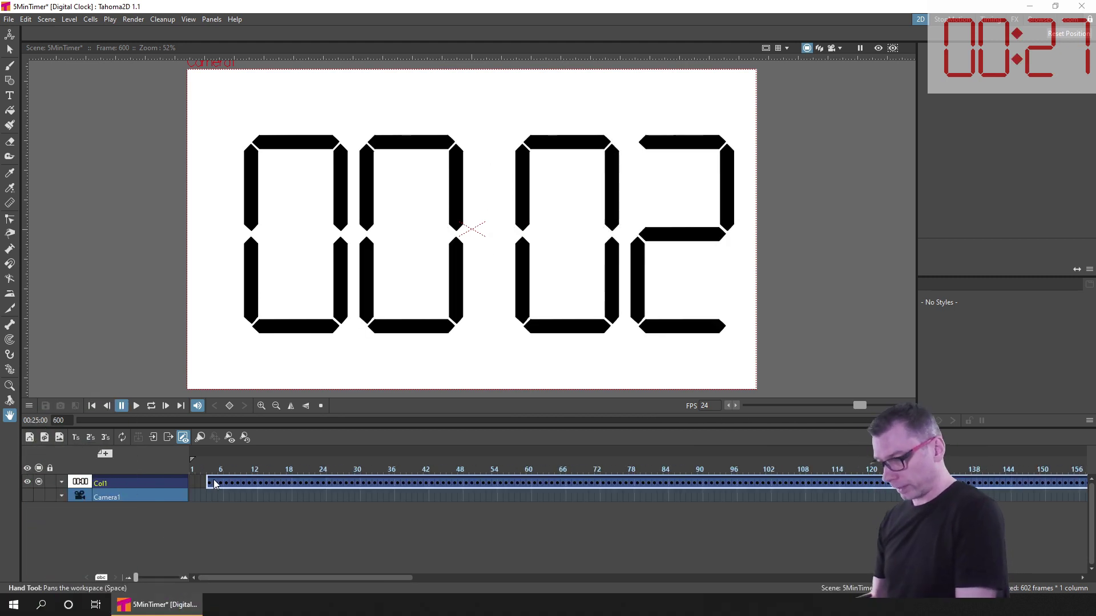
{"action": "key", "text": "ctrl+s"}
Step: Check the Clock sub-scene, go back to the main timeline at frame 5, and reopen the sub-scene
{"action": "left_click", "coordinate": [153, 438]}
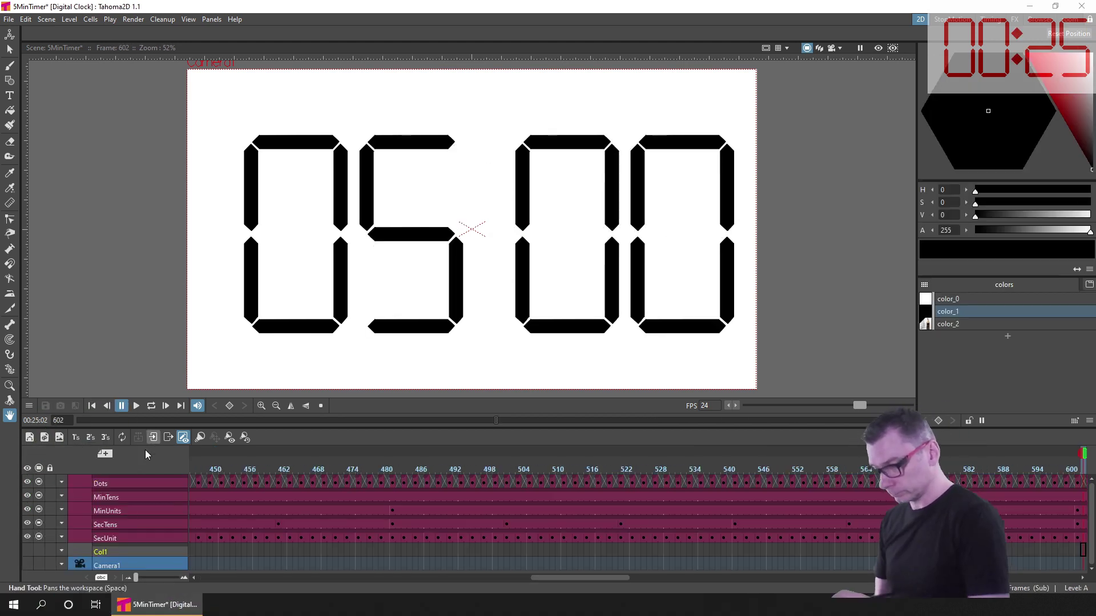
{"action": "left_click", "coordinate": [92, 406]}
{"action": "left_click_drag", "start_coordinate": [195, 455], "coordinate": [201, 446]}
{"action": "left_click", "coordinate": [153, 438]}
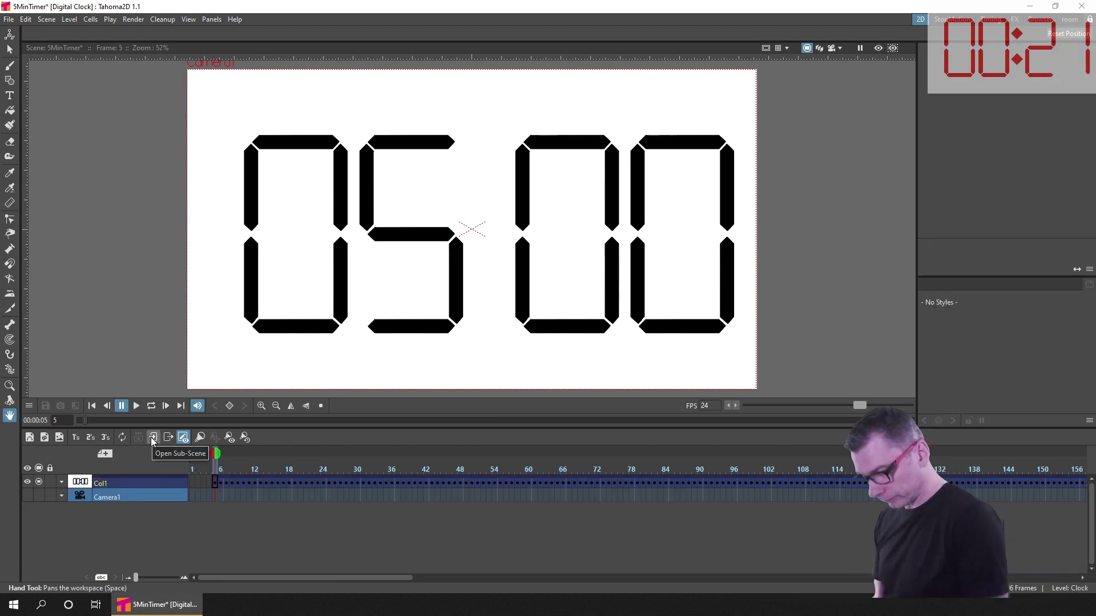
{"action": "left_click", "coordinate": [154, 438]}
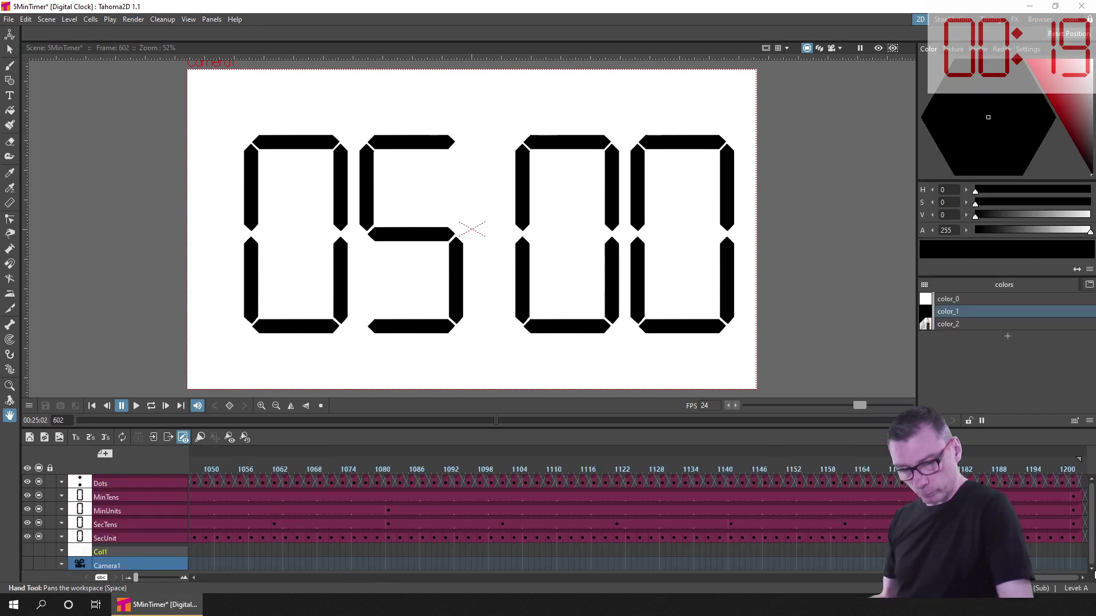
Step: Paste a visible Dots cell into frame 1207, beyond the end of the clock count
{"action": "left_click", "coordinate": [1073, 518]}
{"action": "left_click_drag", "start_coordinate": [1072, 513], "coordinate": [231, 481]}
{"action": "left_click", "coordinate": [233, 484]}
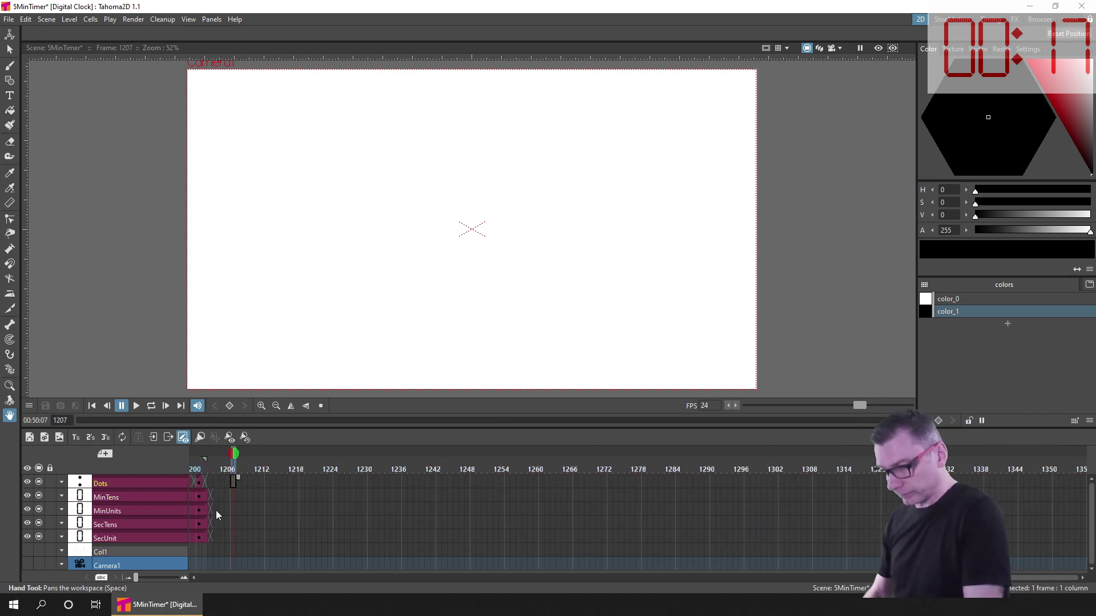
{"action": "key", "text": "ctrl+v"}
{"action": "left_click", "coordinate": [250, 486]}
{"action": "key", "text": "ctrl+z"}
{"action": "left_click", "coordinate": [234, 484]}
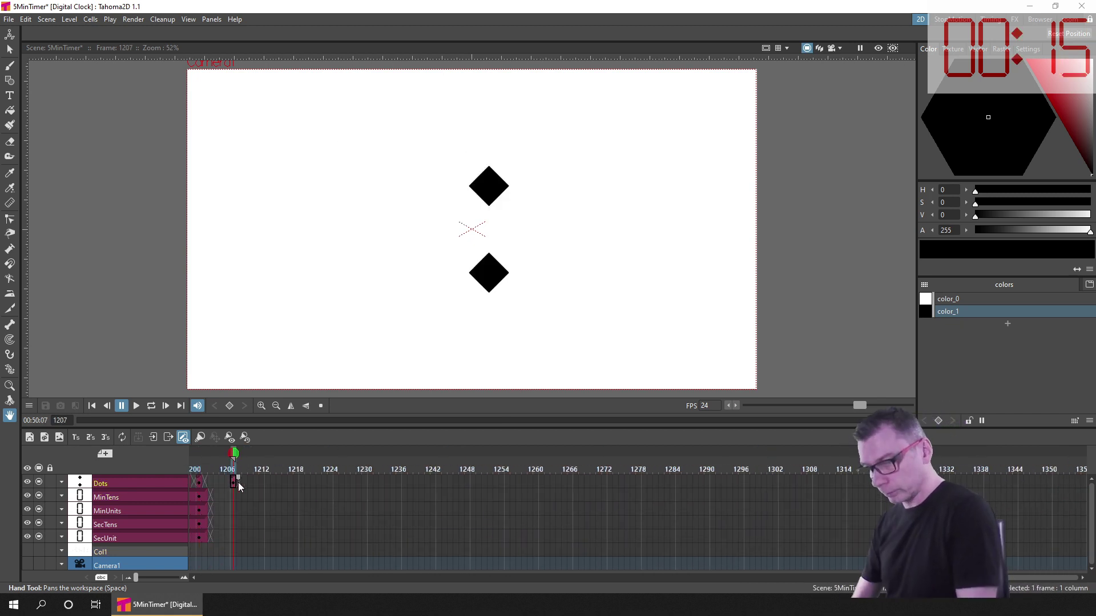
{"action": "left_click", "coordinate": [239, 482]}
Step: Copy a zero digit cell from the end of the count into SecUnit at frame 1209
{"action": "left_click", "coordinate": [199, 496]}
{"action": "left_click", "coordinate": [200, 511]}
{"action": "key", "text": "ctrl+c"}
{"action": "left_click", "coordinate": [244, 498]}
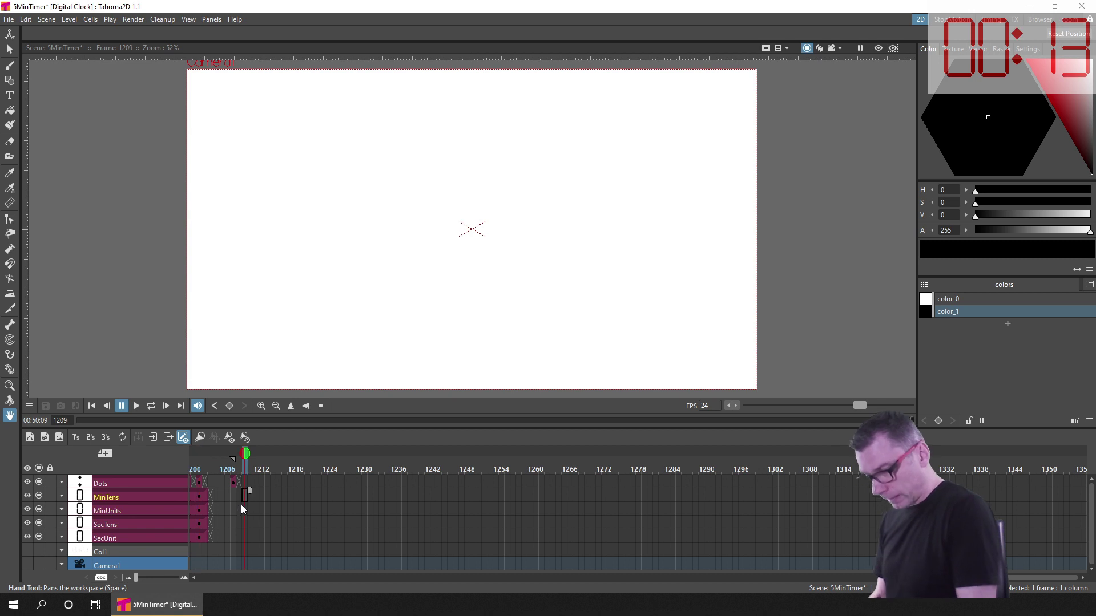
{"action": "left_click", "coordinate": [243, 538]}
{"action": "key", "text": "ctrl+v"}
Step: Paste the visible Dots cell into frames 1209, 1211 and 1213 so that the separator keeps blinking
{"action": "left_click", "coordinate": [254, 484]}
{"action": "left_click", "coordinate": [244, 483]}
{"action": "key", "text": "ctrl+v"}
{"action": "left_click", "coordinate": [255, 484]}
{"action": "key", "text": "ctrl+v"}
{"action": "left_click", "coordinate": [266, 484]}
{"action": "key", "text": "ctrl+v"}
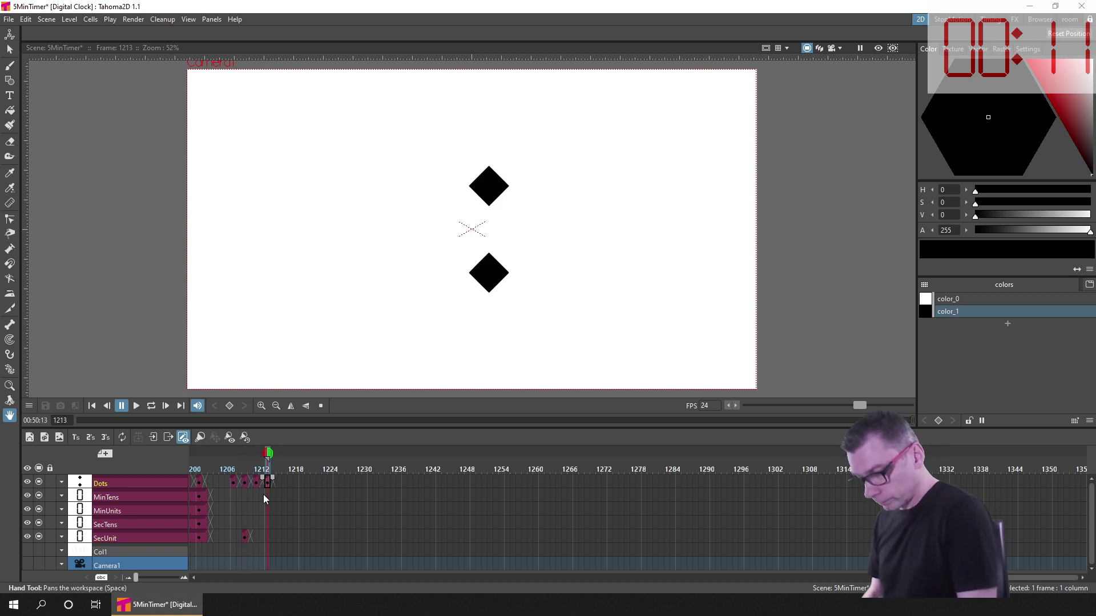
Step: Extend SecUnit to frame 1214 and paste the zero cell into SecTens at 1211, MinUnits at 1213 and MinTens at 1215
{"action": "left_click", "coordinate": [245, 538]}
{"action": "left_click", "coordinate": [253, 522]}
{"action": "key", "text": "ctrl+v"}
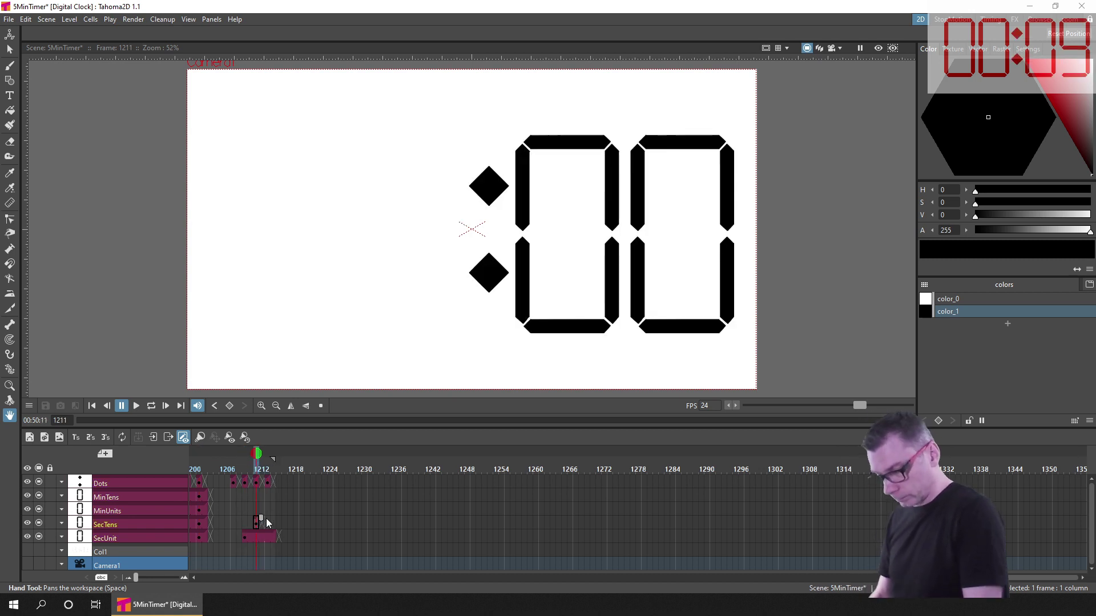
{"action": "left_click", "coordinate": [266, 510]}
{"action": "key", "text": "ctrl+v"}
{"action": "left_click", "coordinate": [277, 497]}
{"action": "key", "text": "ctrl+v"}
Step: Extend the zero cells of SecUnit, SecTens, MinUnits and MinTens so that they all hold through frame 1216
{"action": "left_click", "coordinate": [257, 521]}
{"action": "scroll", "coordinate": [259, 520], "scroll_direction": "up", "scroll_amount": 5}
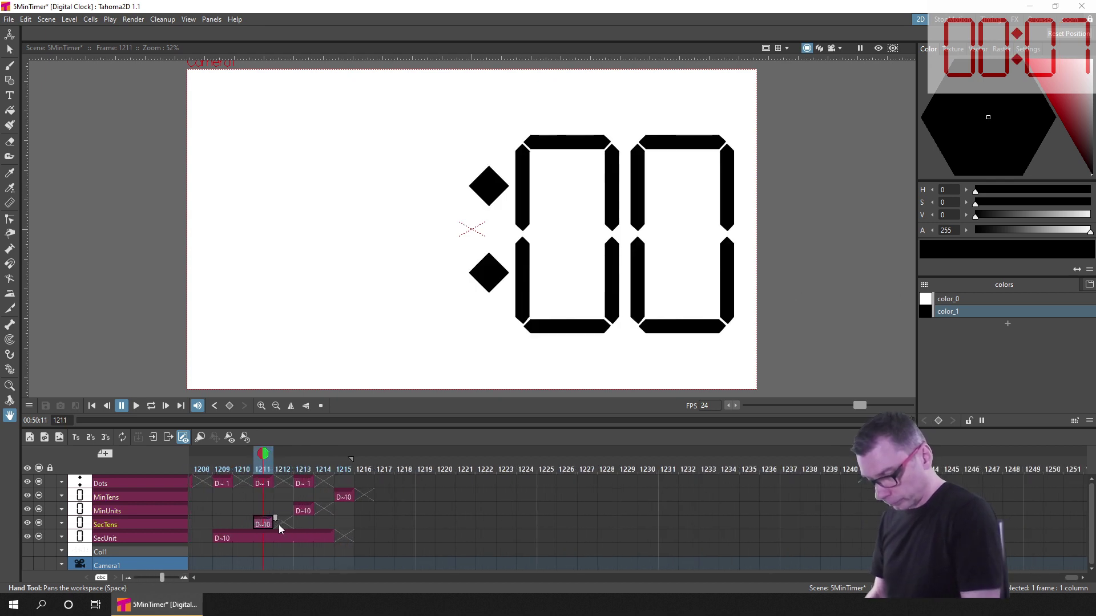
{"action": "left_click", "coordinate": [323, 537]}
{"action": "mouse_move", "coordinate": [336, 532]}
{"action": "left_mouse_down"}
{"action": "mouse_move", "coordinate": [355, 533]}
{"action": "mouse_move", "coordinate": [376, 506]}
{"action": "mouse_move", "coordinate": [345, 536]}
{"action": "left_mouse_up"}
{"action": "left_click", "coordinate": [303, 511]}
{"action": "left_click_drag", "start_coordinate": [356, 532], "coordinate": [376, 533]}
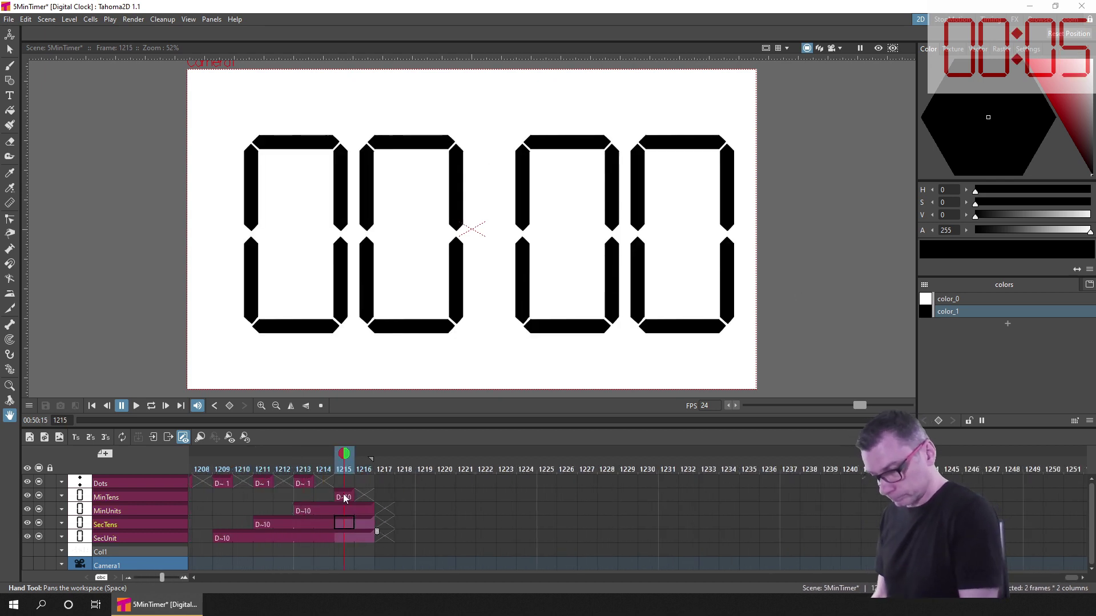
{"action": "left_click", "coordinate": [344, 498]}
{"action": "left_click_drag", "start_coordinate": [356, 491], "coordinate": [375, 492]}
Step: Copy the Dots cell at frame 1213 into frame 1214, save the scene and scrub through the added frames
{"action": "left_click", "coordinate": [301, 483]}
{"action": "key", "text": "ctrl+c"}
{"action": "left_click", "coordinate": [324, 484]}
{"action": "key", "text": "ctrl+v"}
{"action": "scroll", "coordinate": [234, 498], "scroll_direction": "left", "scroll_amount": 3}
{"action": "key", "text": "ctrl+s"}
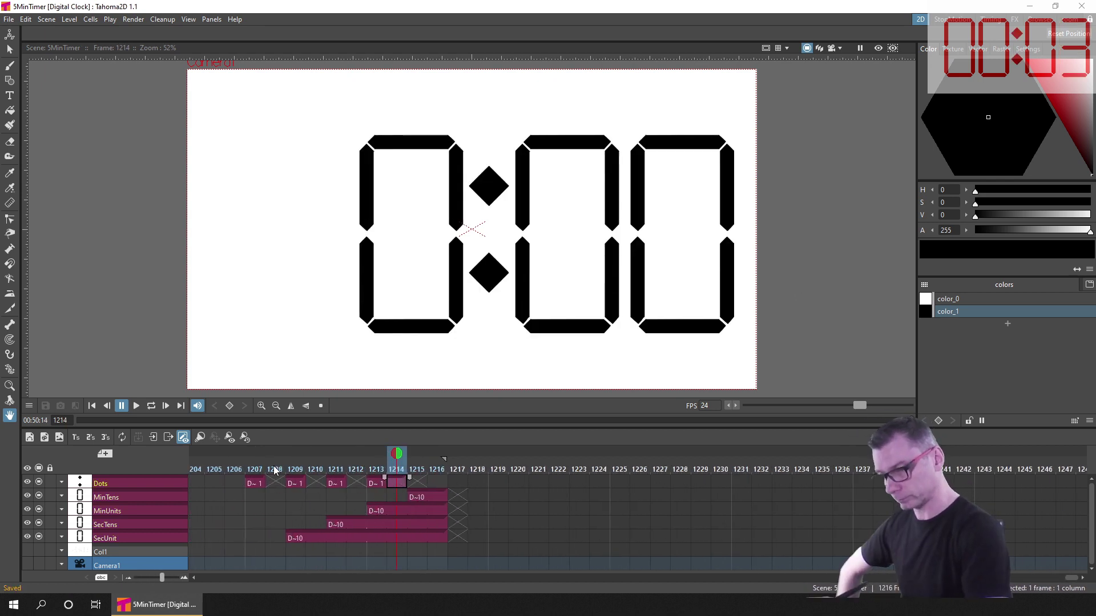
{"action": "left_click_drag", "start_coordinate": [273, 465], "coordinate": [419, 461]}
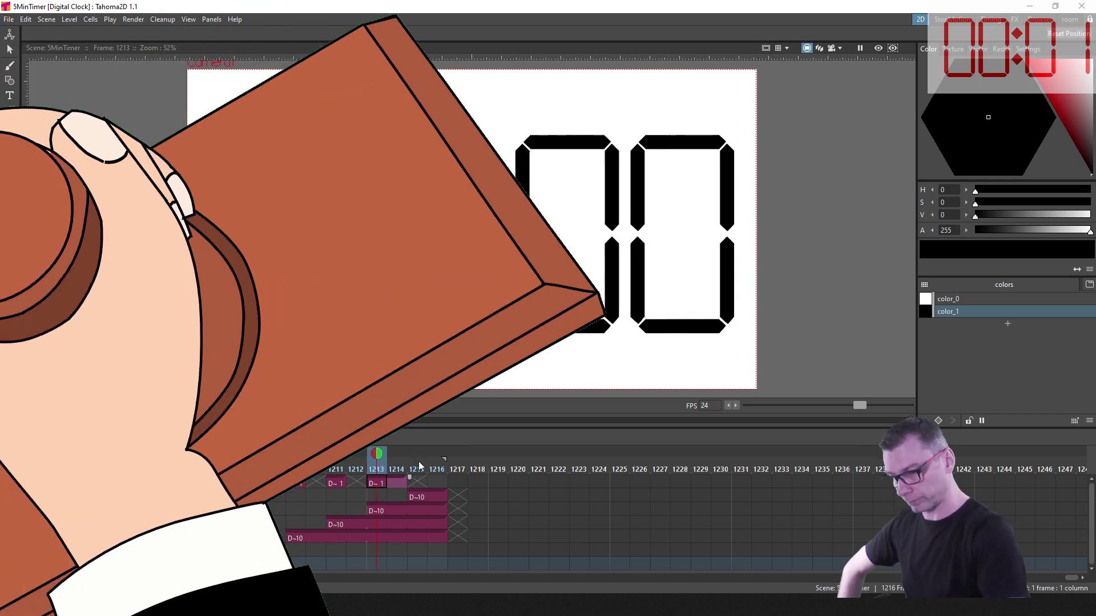